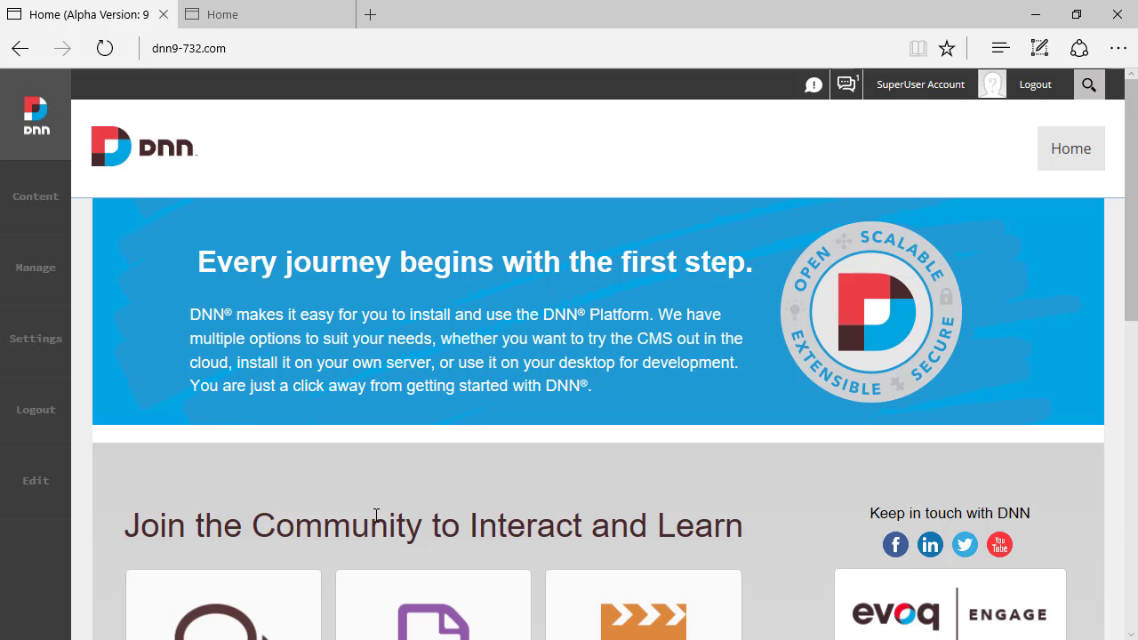
Open the SEO settings and look over the Sitemap Settings and URL Management sections
{"action": "mouse_move", "coordinate": [32, 347]}
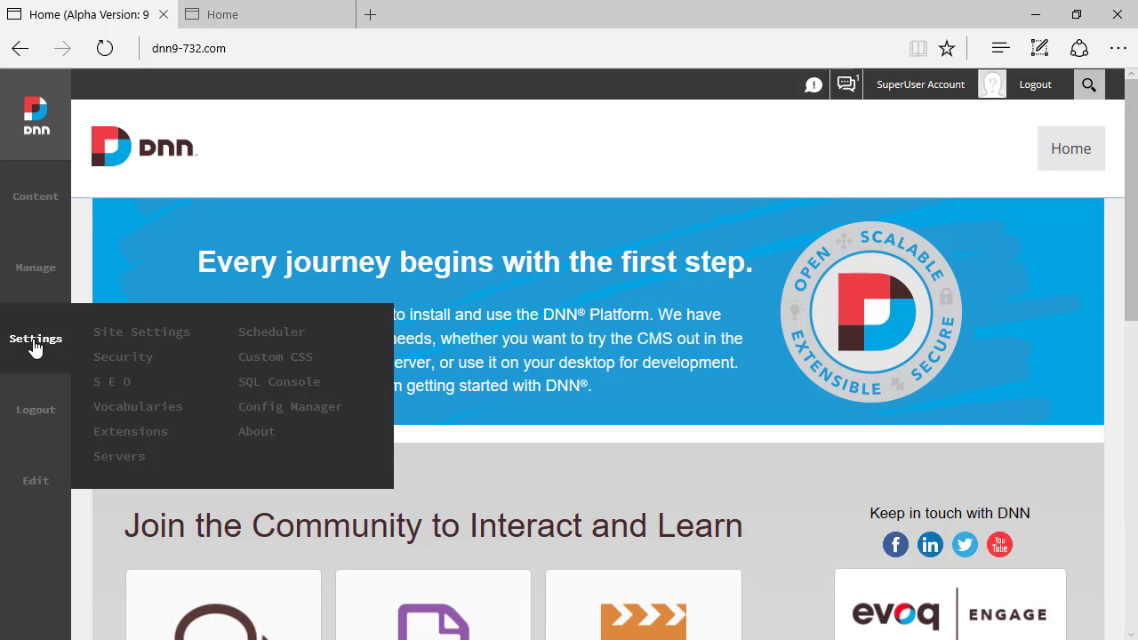
{"action": "left_click", "coordinate": [98, 382]}
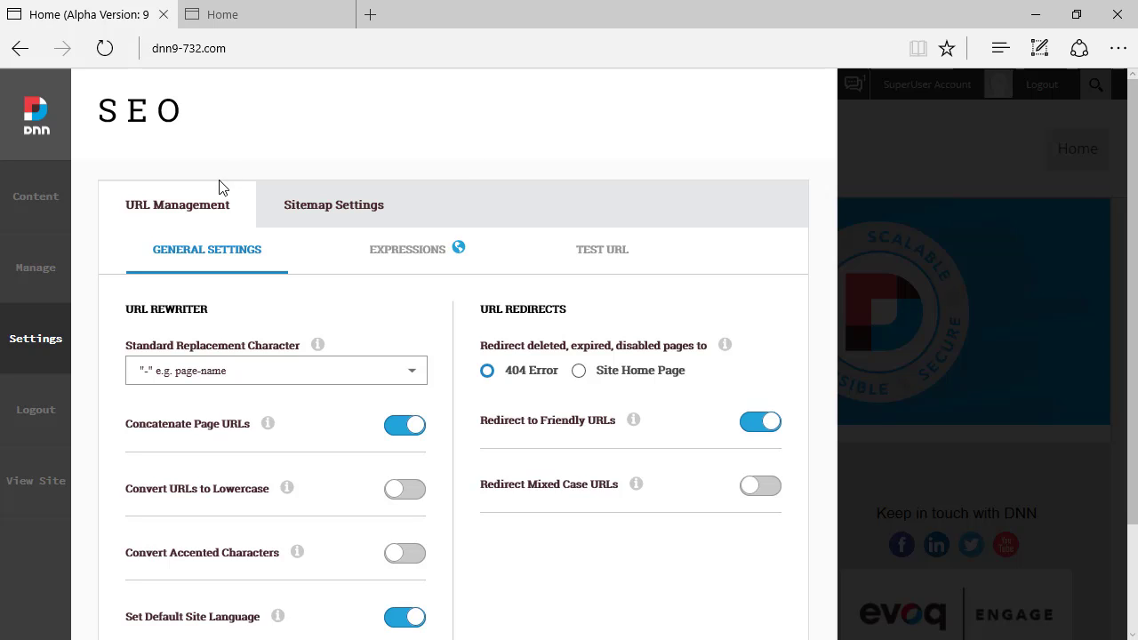
{"action": "left_click", "coordinate": [322, 213]}
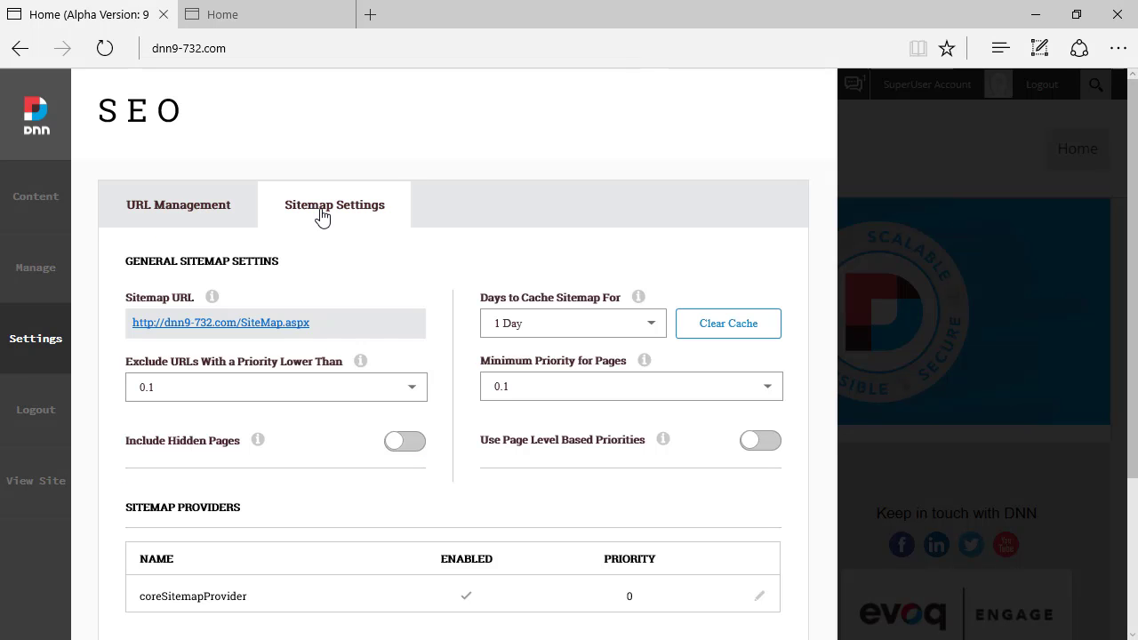
{"action": "left_click", "coordinate": [196, 214]}
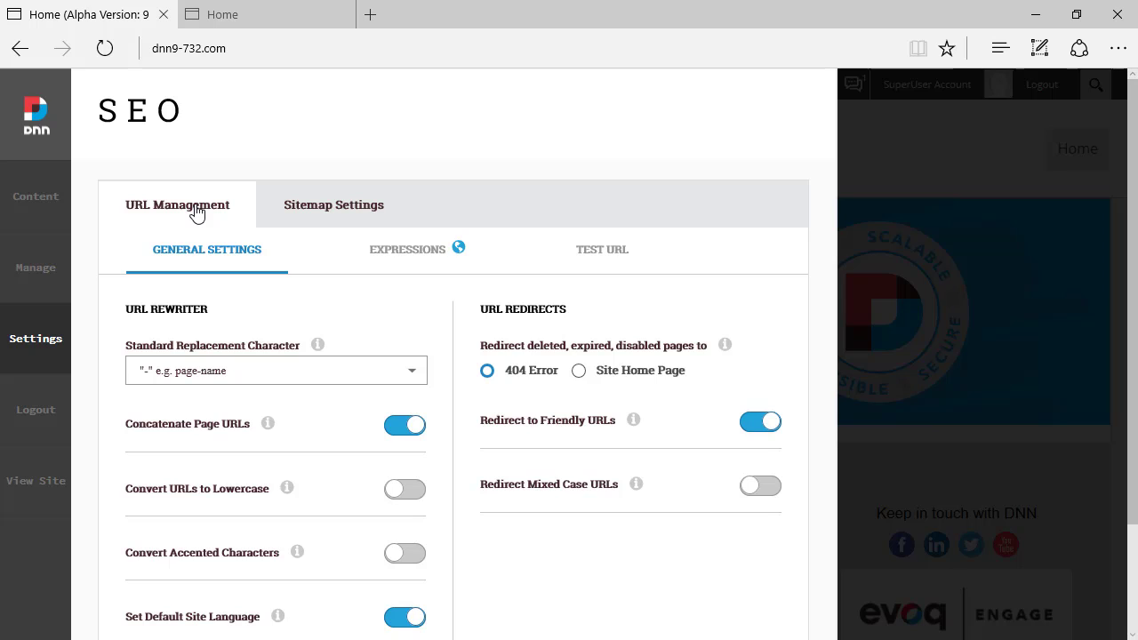
{"action": "left_click", "coordinate": [301, 201]}
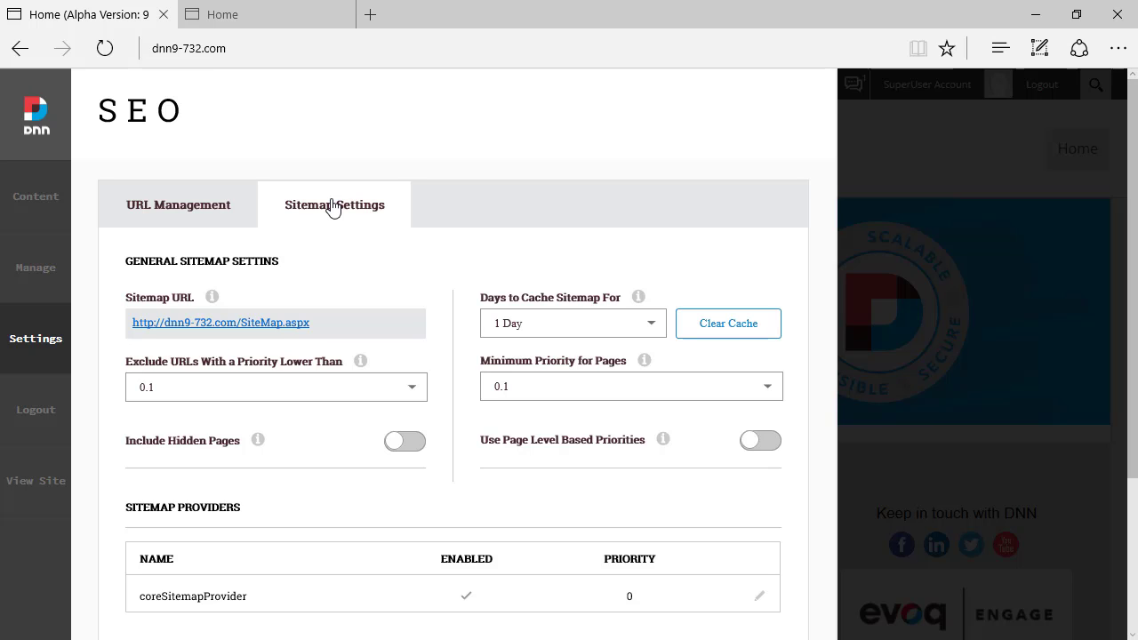
Switch to the dnn8.com site and open its advanced admin page Search Engine Site Map
{"action": "left_click", "coordinate": [246, 16]}
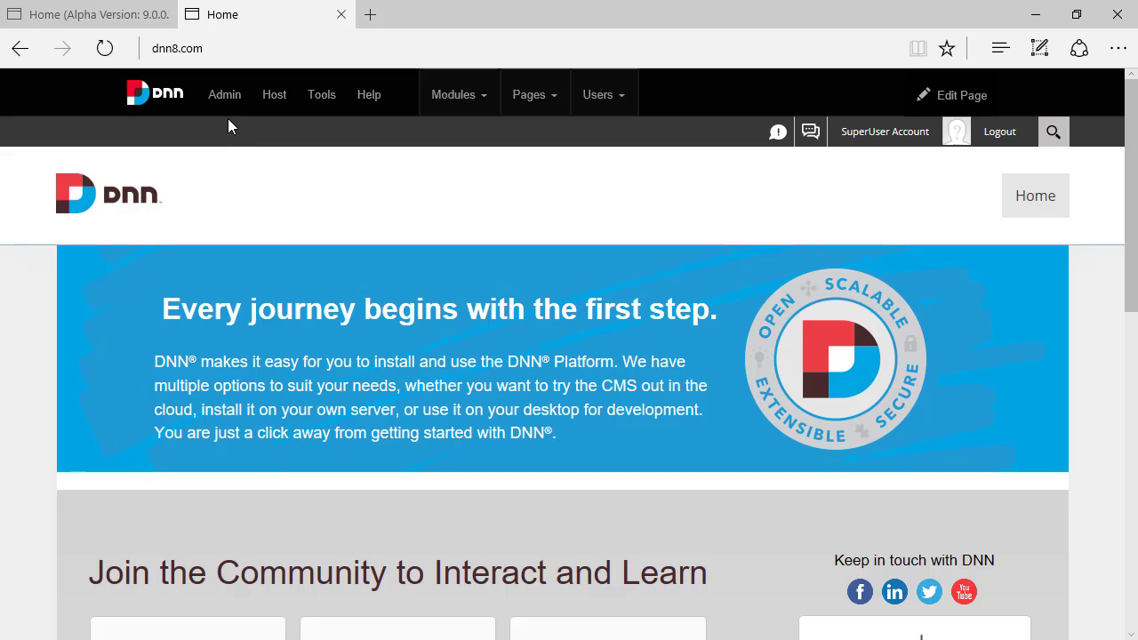
{"action": "mouse_move", "coordinate": [229, 112]}
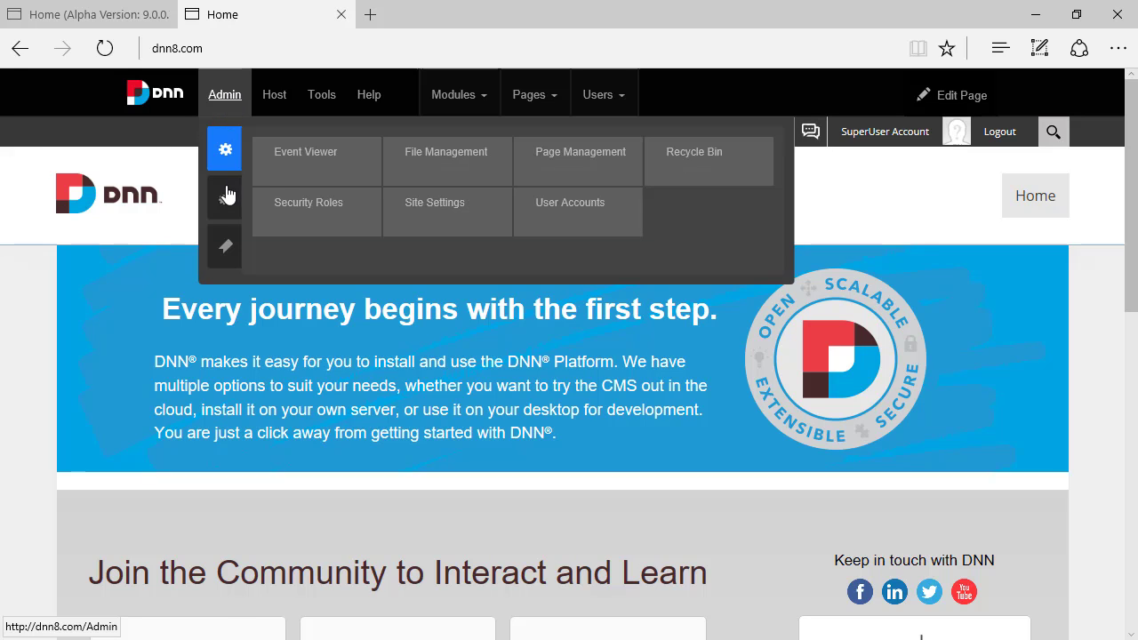
{"action": "mouse_move", "coordinate": [225, 198]}
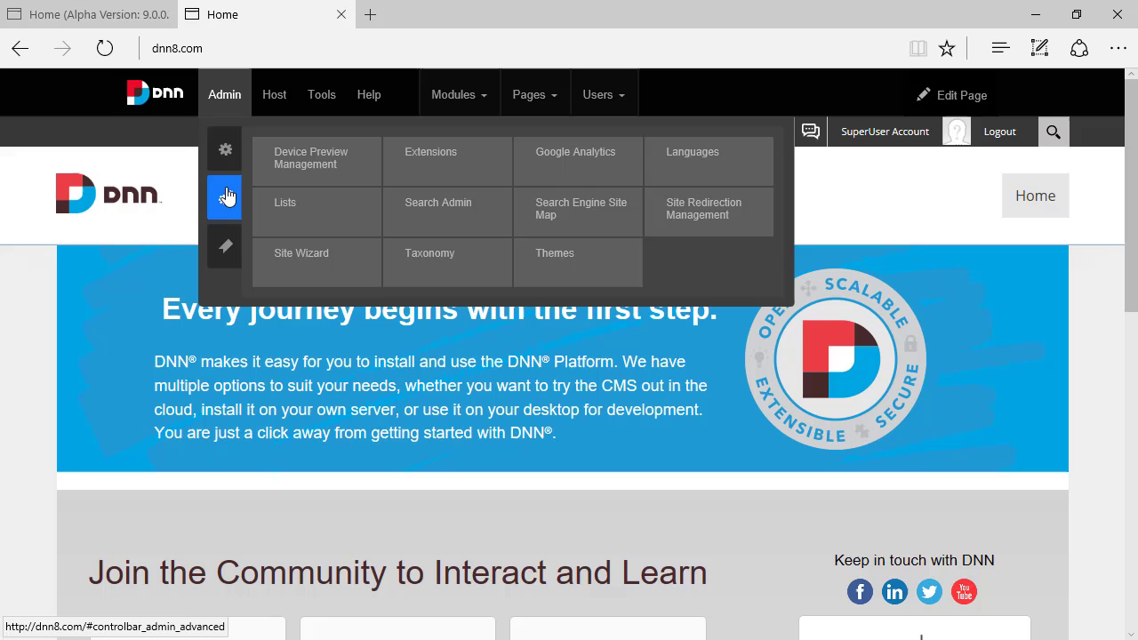
{"action": "left_click", "coordinate": [566, 208]}
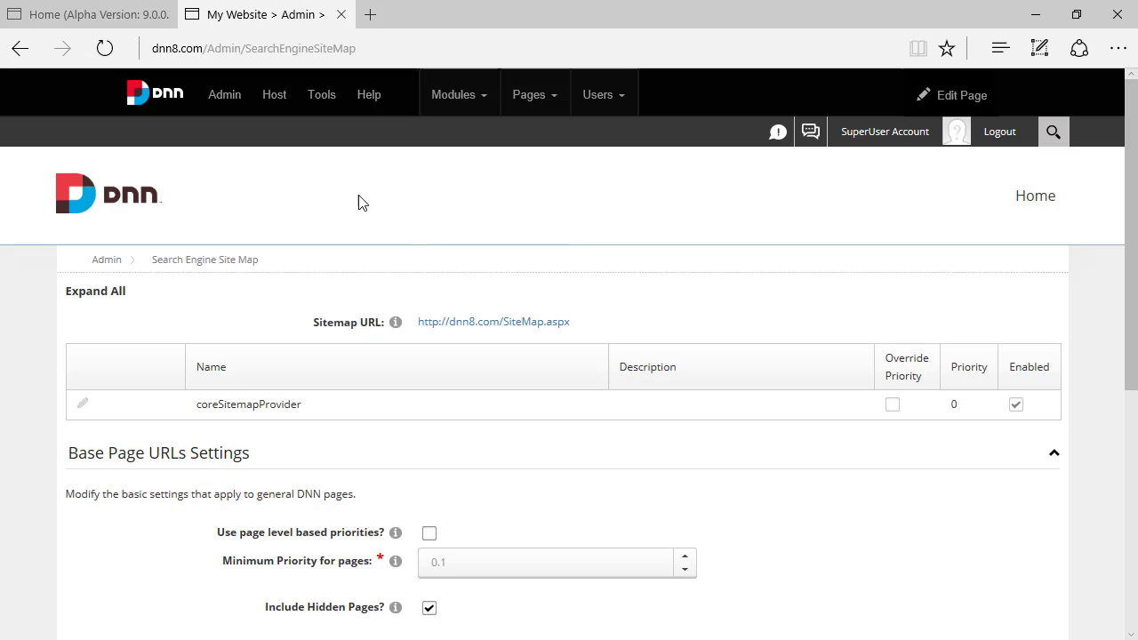
Compare the Sitemap Settings of the dnn9-732.com site with the Search Engine Site Map page of dnn8.com
{"action": "left_click", "coordinate": [201, 12]}
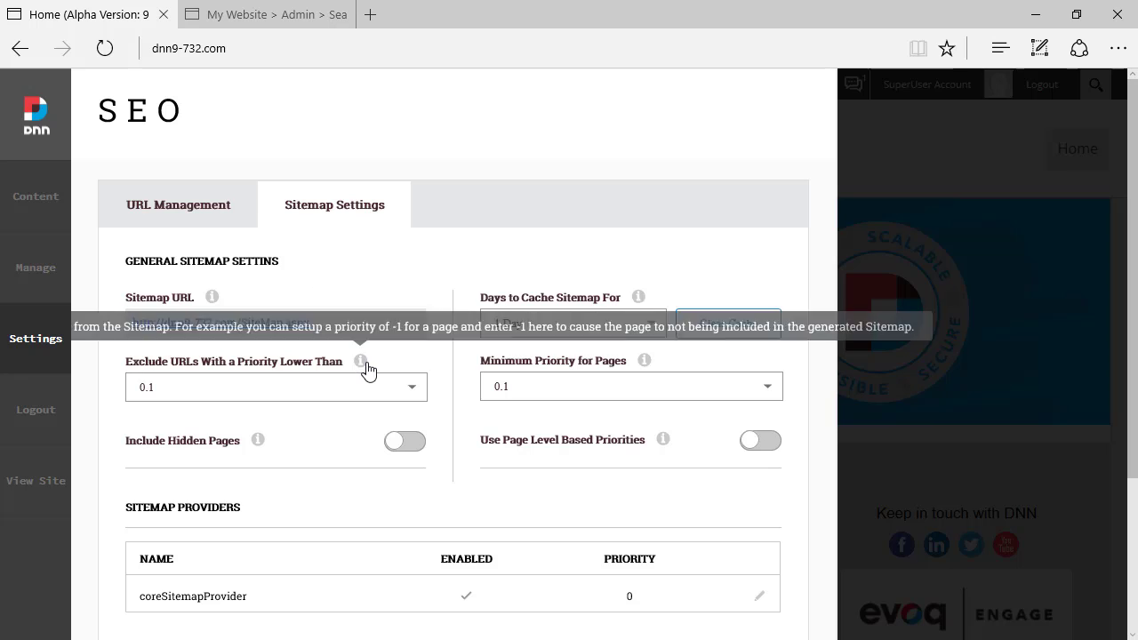
{"action": "left_click", "coordinate": [280, 14]}
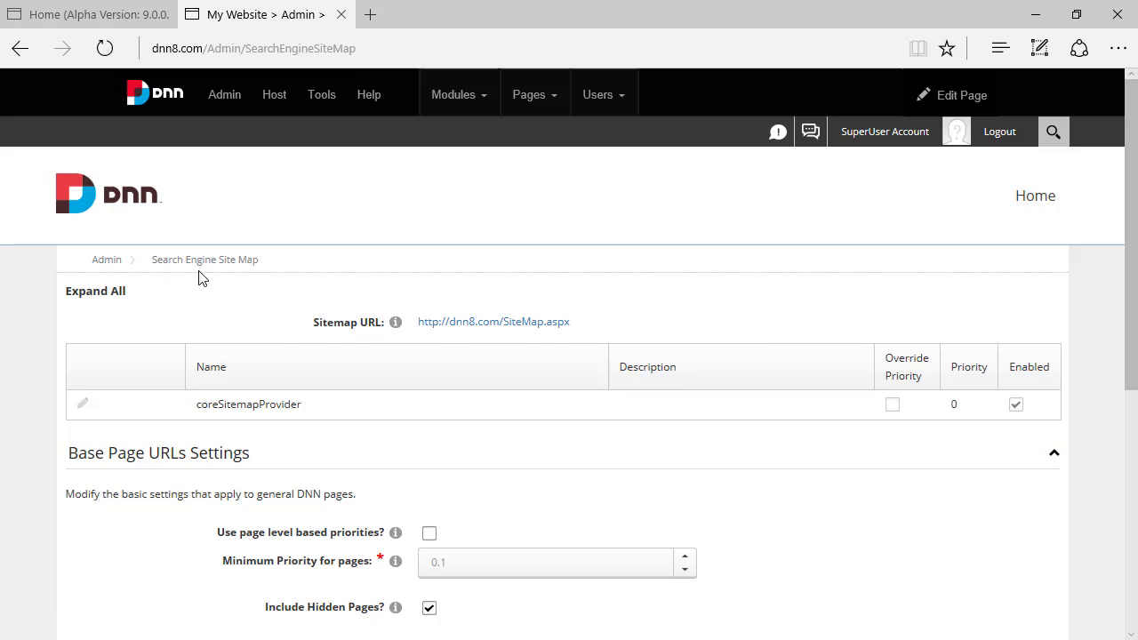
{"action": "left_click", "coordinate": [122, 17]}
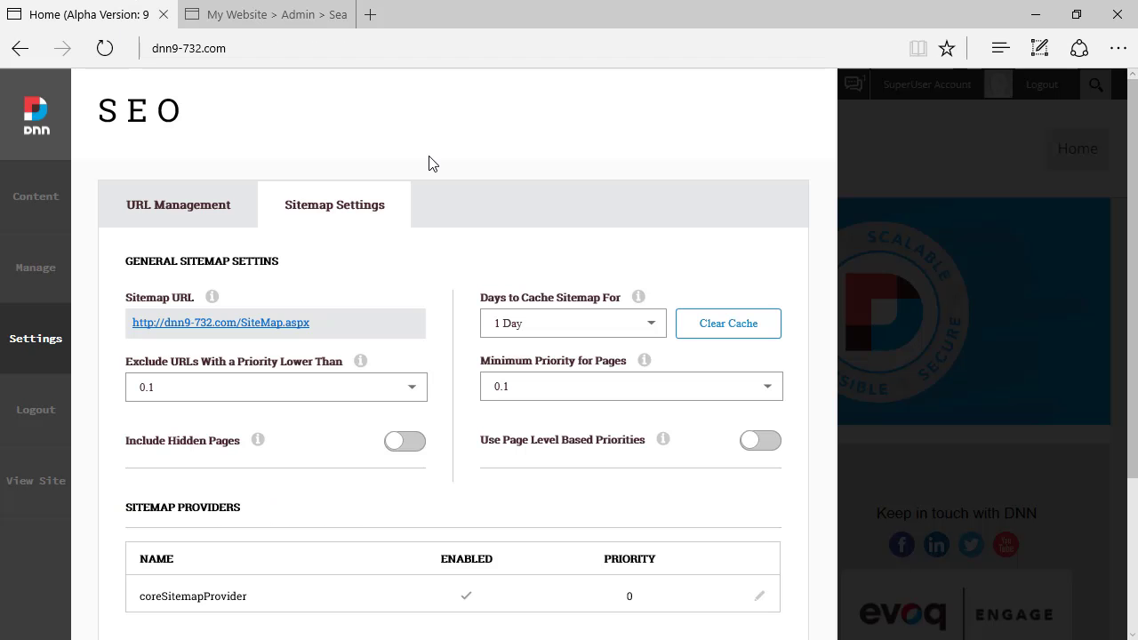
Go through the Expressions and Test URL sections of URL Management, ending on its General Settings
{"action": "left_click", "coordinate": [214, 213]}
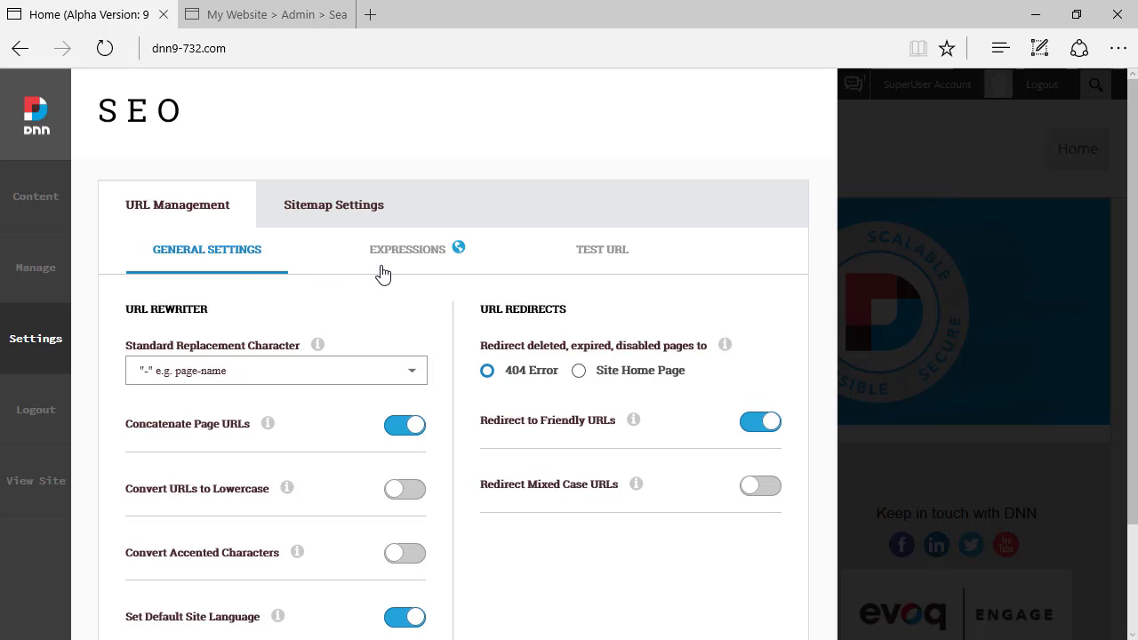
{"action": "left_click", "coordinate": [428, 265]}
{"action": "left_click", "coordinate": [615, 261]}
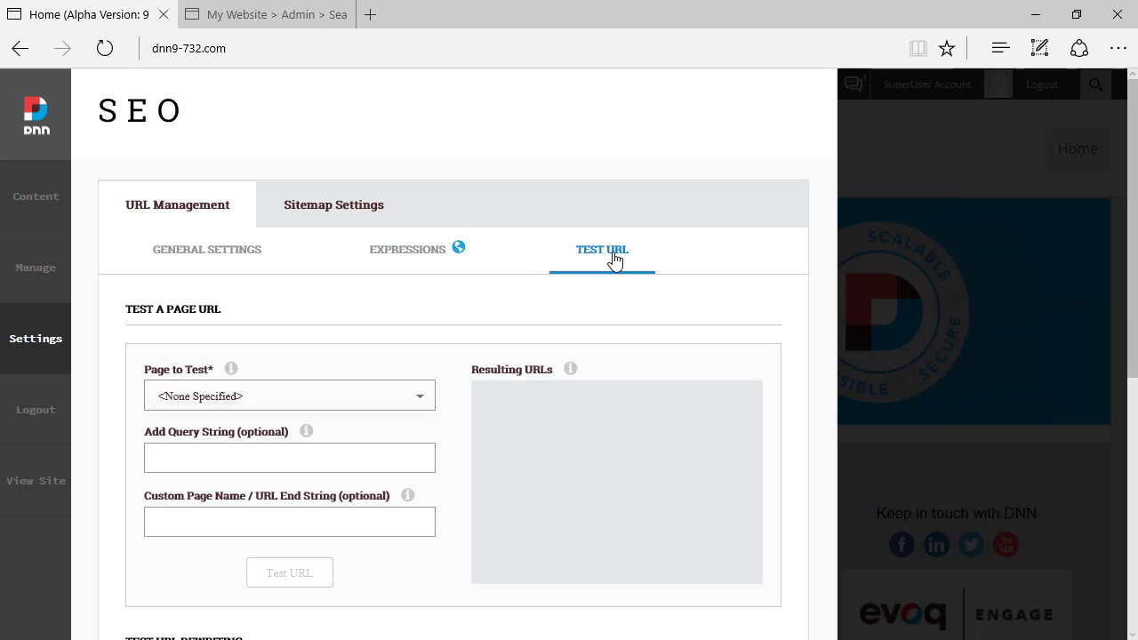
{"action": "mouse_move", "coordinate": [460, 255]}
{"action": "left_click", "coordinate": [226, 267]}
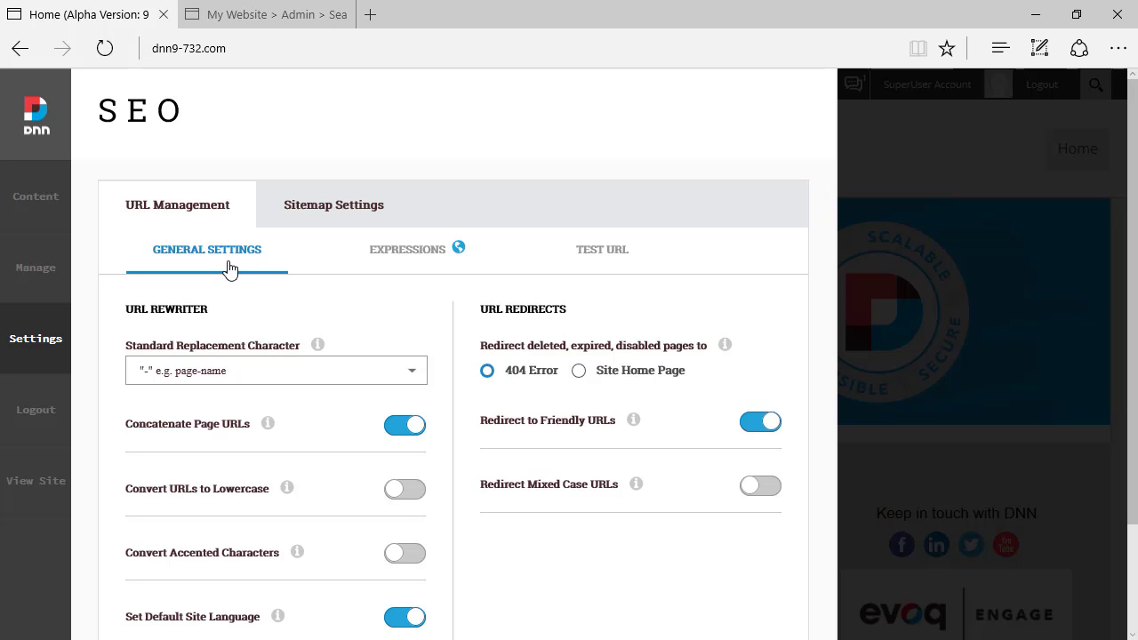
Examine the available options for the Standard Replacement Character without changing the selection
{"action": "left_click", "coordinate": [212, 380]}
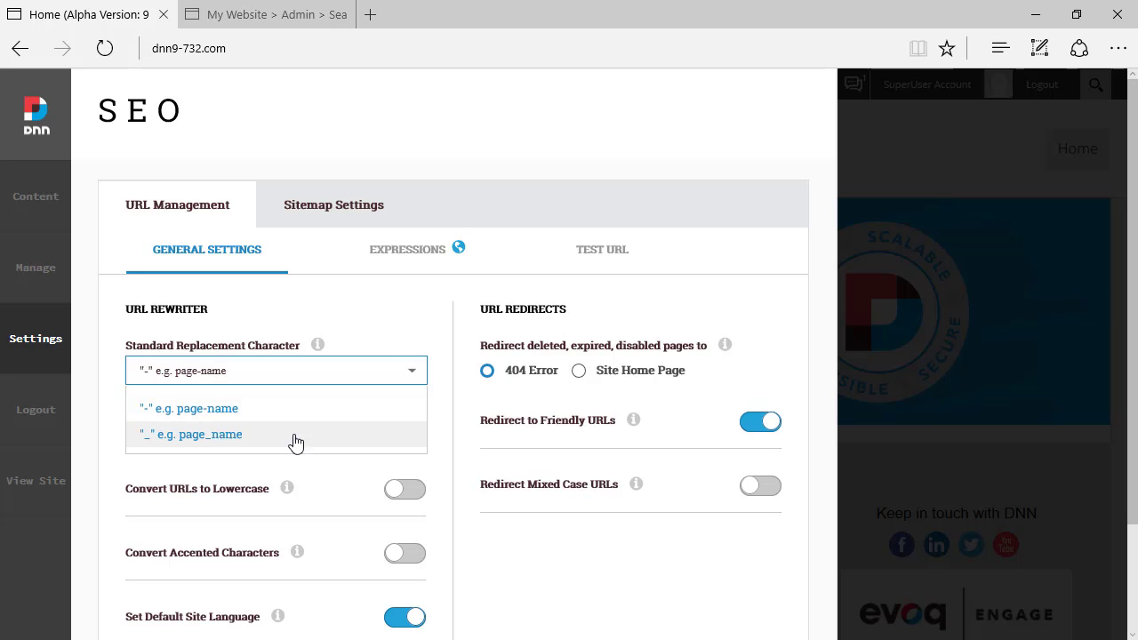
{"action": "left_click", "coordinate": [521, 575]}
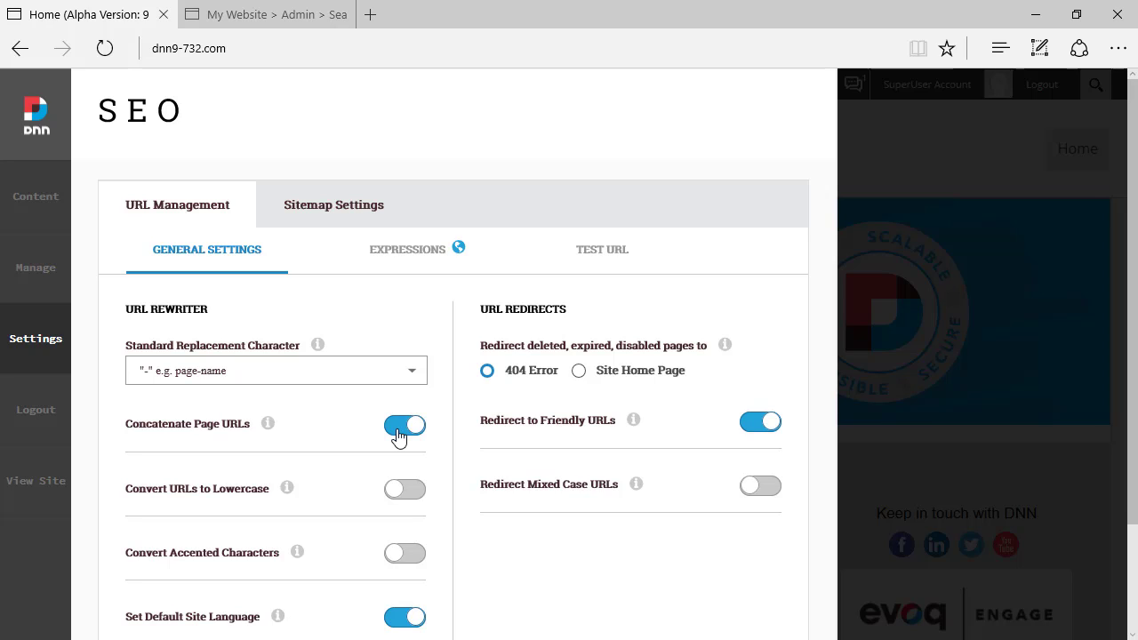
{"action": "left_click", "coordinate": [374, 380]}
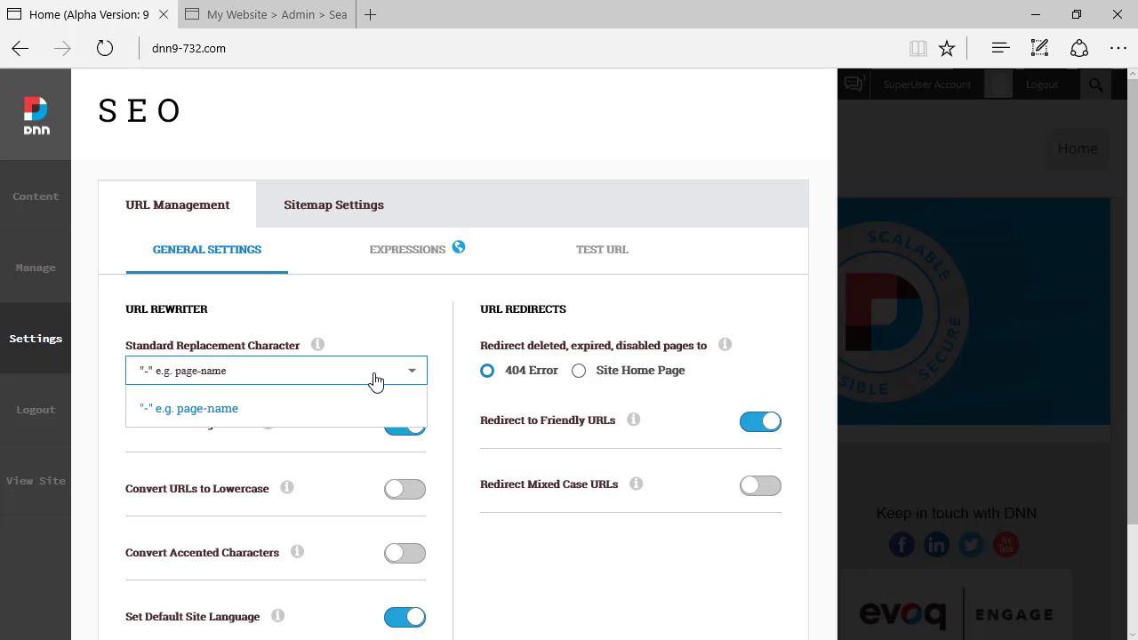
{"action": "left_click", "coordinate": [325, 377]}
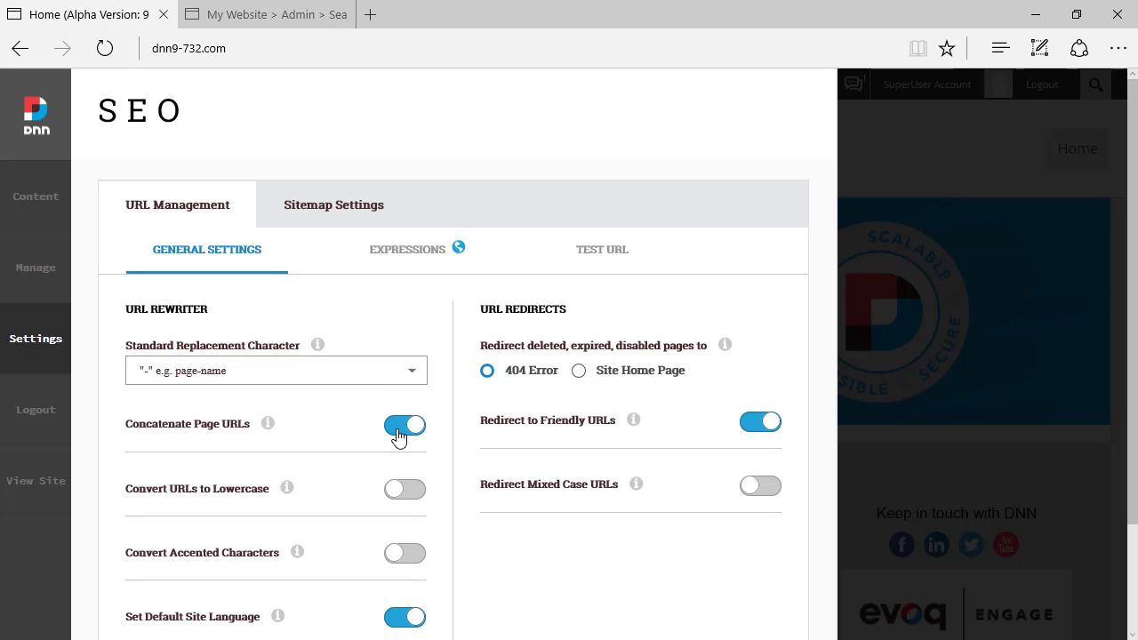
Try the Concatenate Page URLs switch and read the help on redirecting to friendly URLs and redirecting mixed case URLs
{"action": "left_click", "coordinate": [413, 431]}
{"action": "left_click", "coordinate": [405, 434]}
{"action": "mouse_move", "coordinate": [627, 427]}
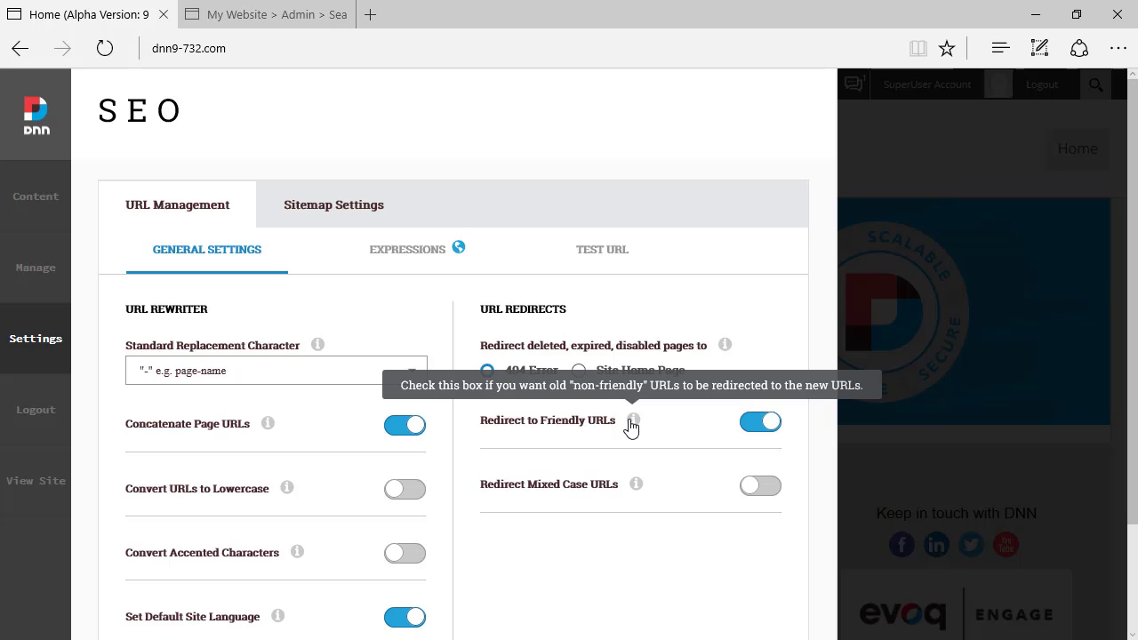
{"action": "mouse_move", "coordinate": [638, 490]}
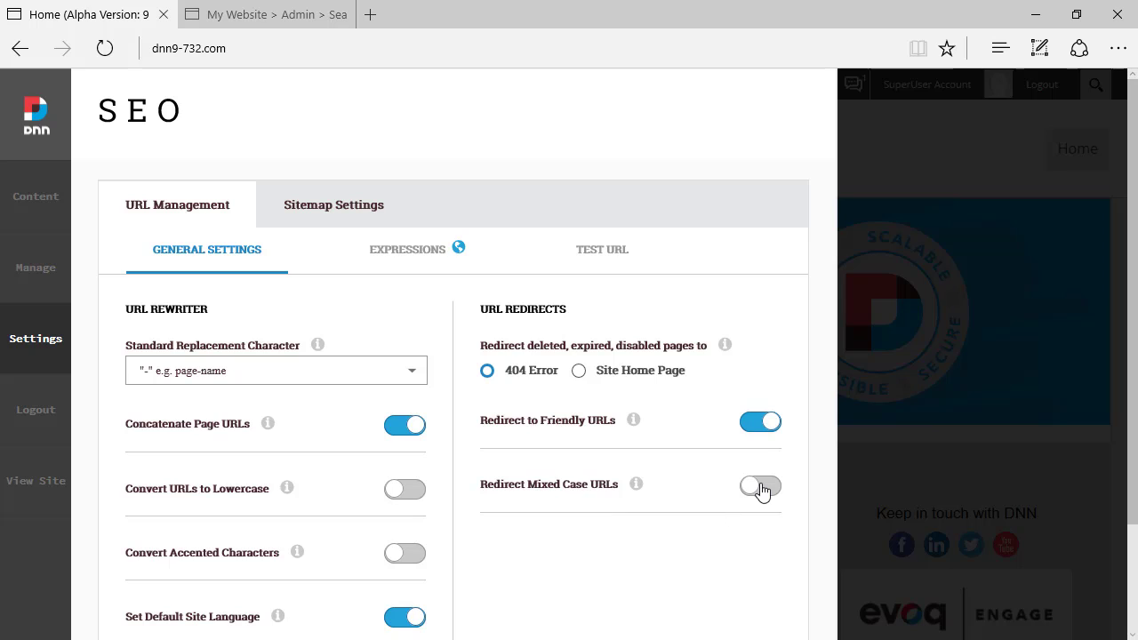
Review all the regular expressions listed in the Expressions section of URL Management
{"action": "left_click", "coordinate": [428, 260]}
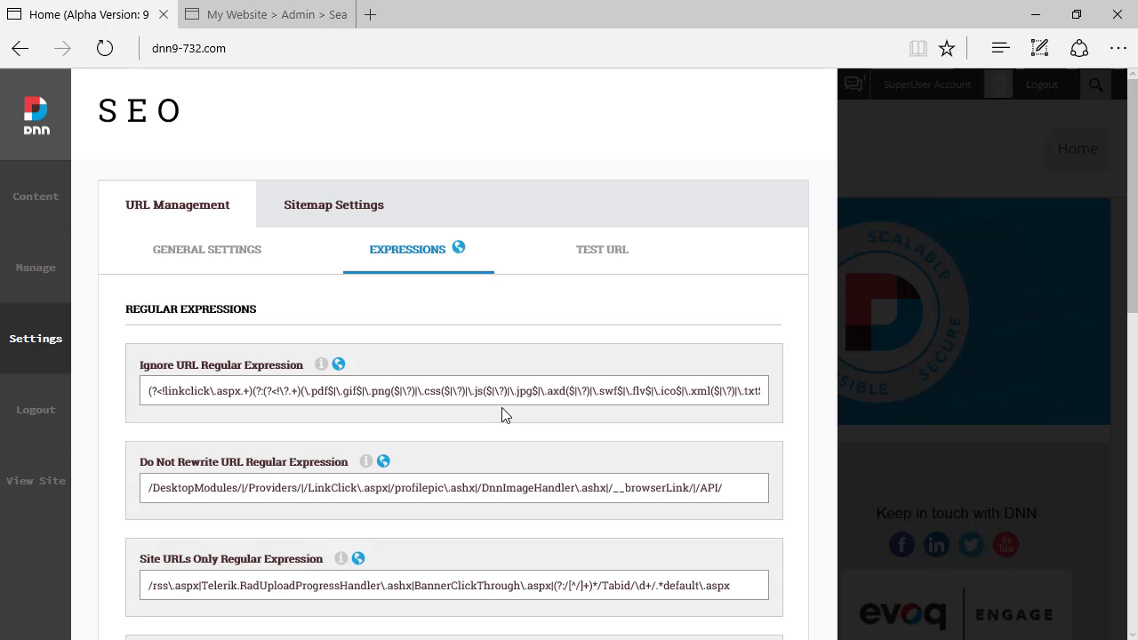
{"action": "scroll", "coordinate": [503, 415], "scroll_direction": "down", "scroll_amount": 3}
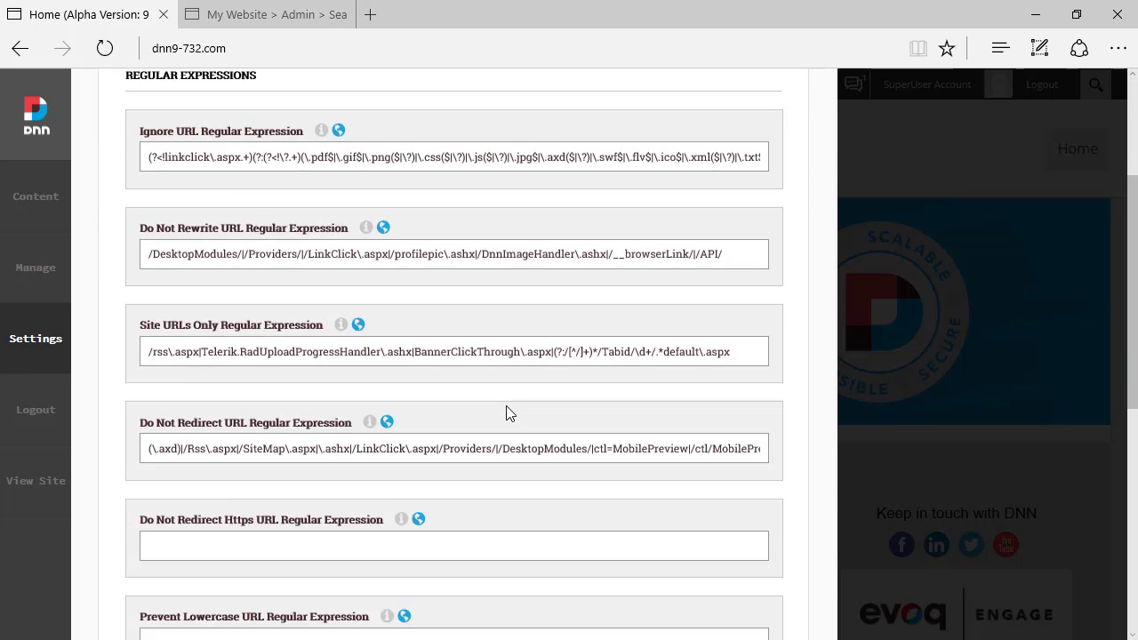
{"action": "scroll", "coordinate": [510, 413], "scroll_direction": "down", "scroll_amount": 1}
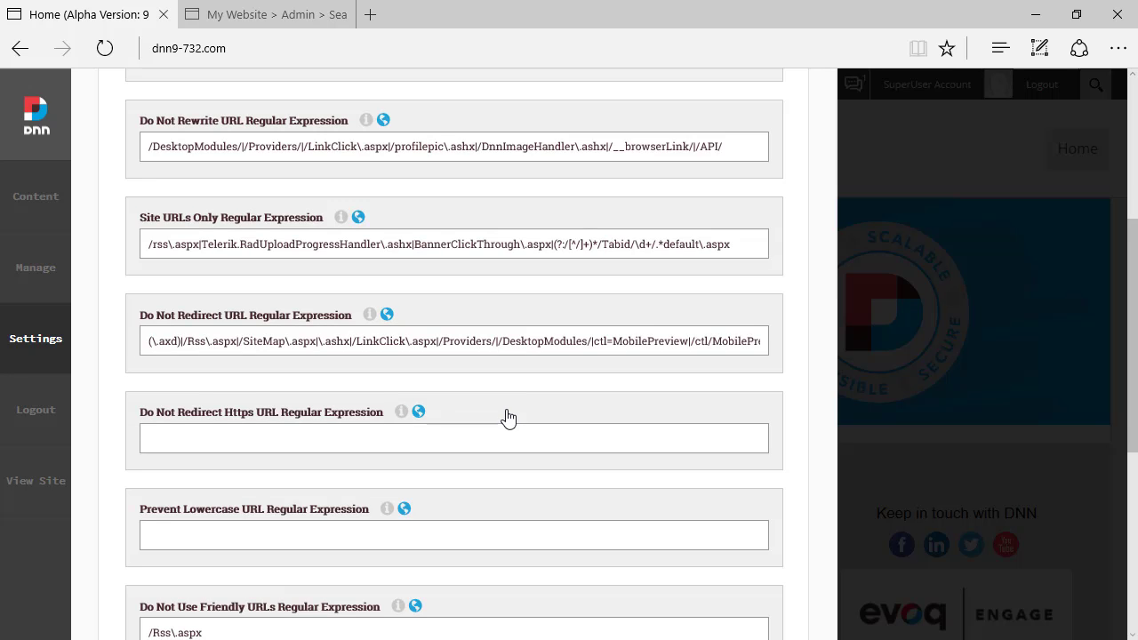
{"action": "scroll", "coordinate": [507, 418], "scroll_direction": "down", "scroll_amount": 5}
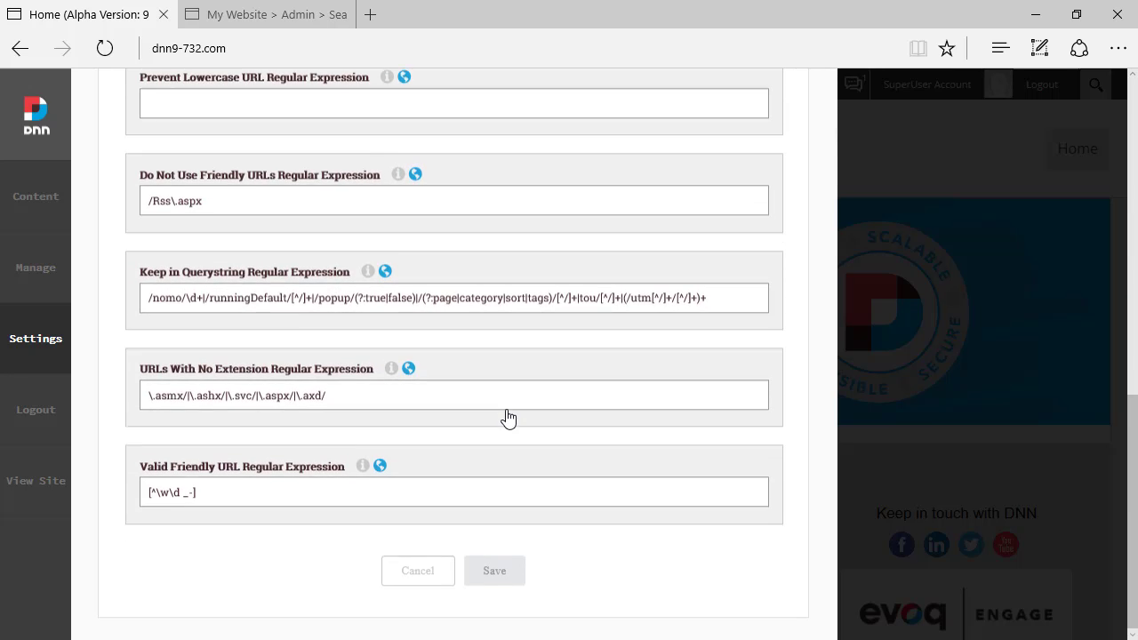
{"action": "scroll", "coordinate": [508, 418], "scroll_direction": "up", "scroll_amount": 9}
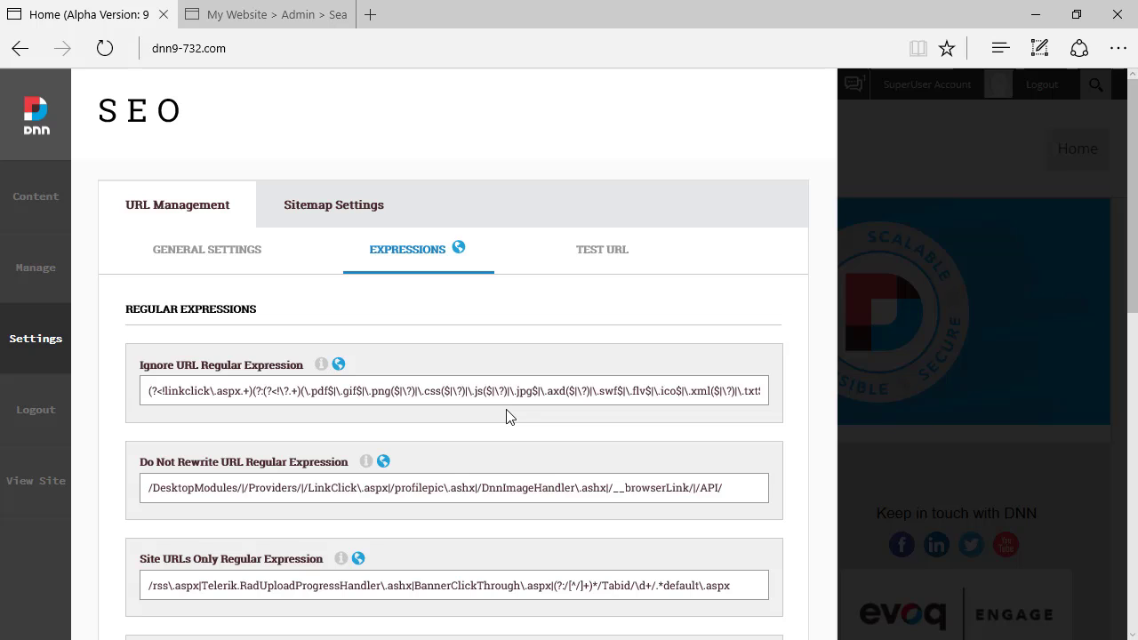
Run a page URL test for the Home page
{"action": "left_click", "coordinate": [614, 253]}
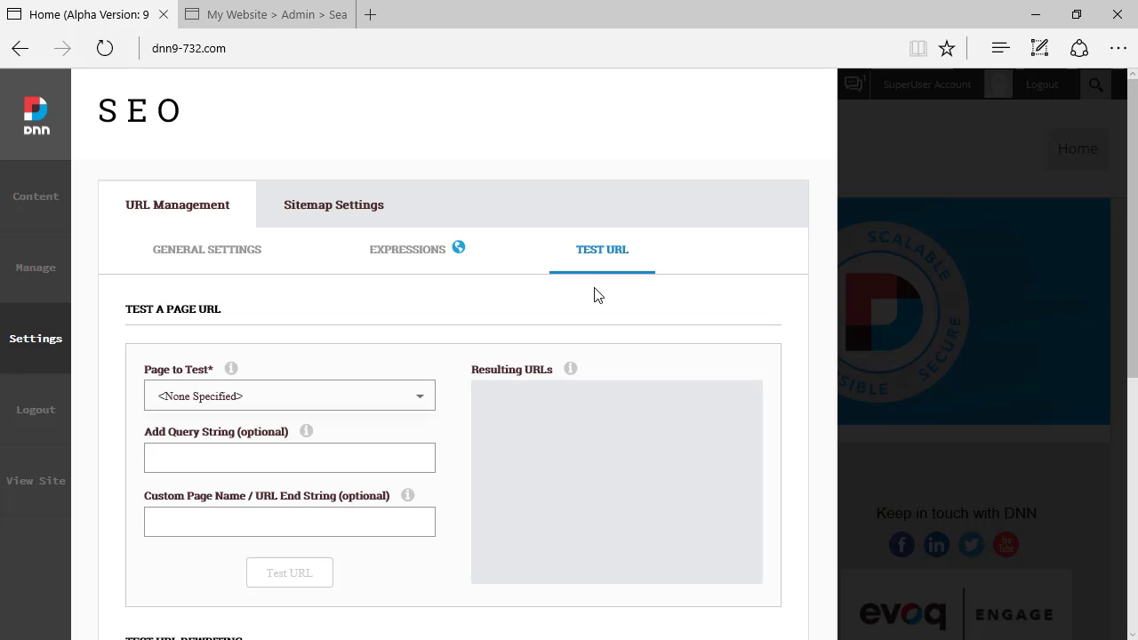
{"action": "left_click", "coordinate": [372, 404]}
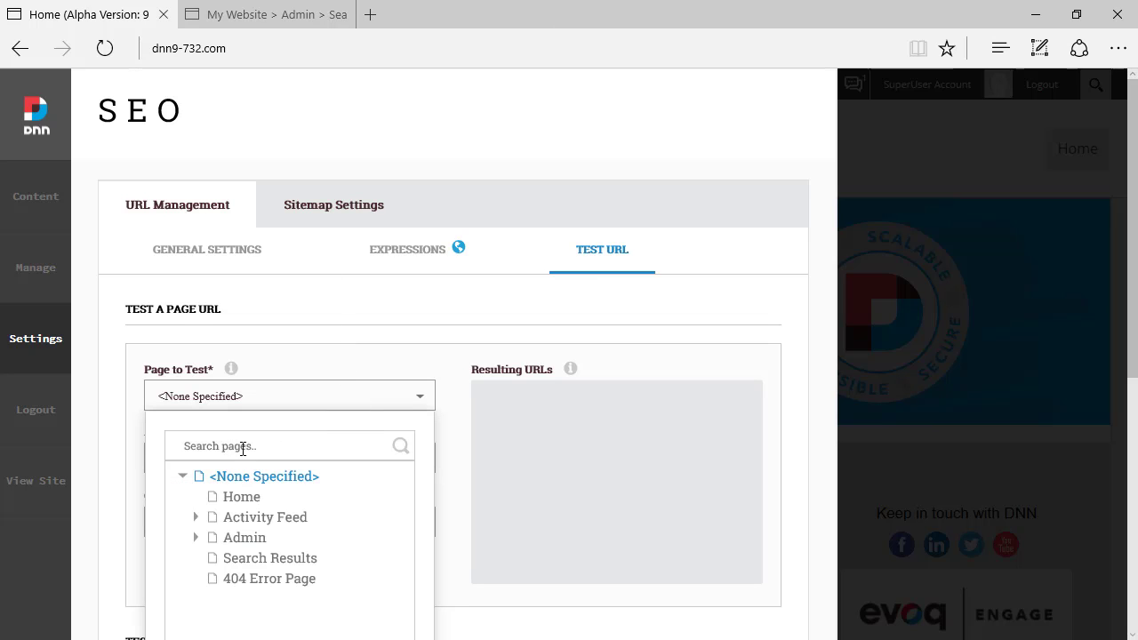
{"action": "left_click", "coordinate": [243, 498]}
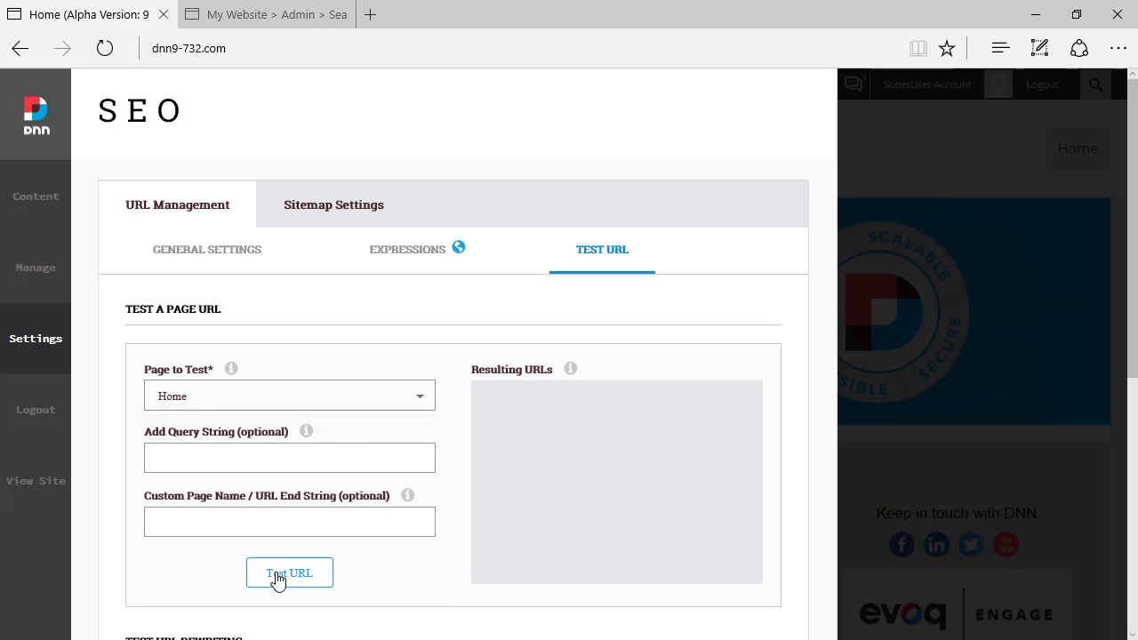
{"action": "left_click", "coordinate": [277, 576]}
Run a page URL test for the Activity Feed page
{"action": "left_click", "coordinate": [425, 392]}
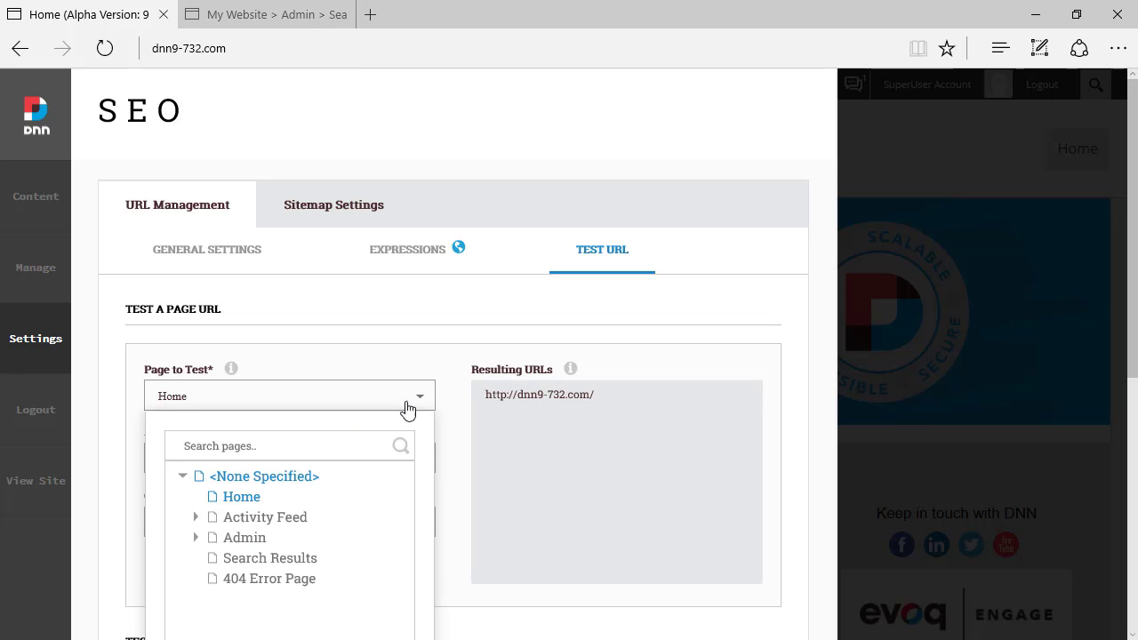
{"action": "left_click", "coordinate": [267, 523]}
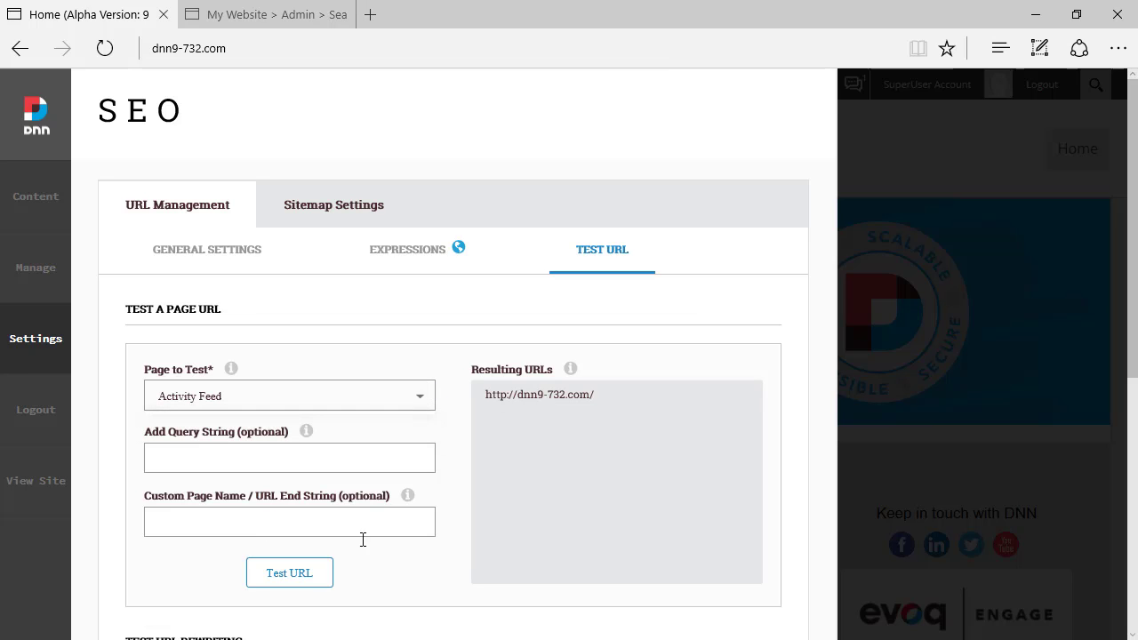
{"action": "left_click", "coordinate": [293, 577]}
{"action": "scroll", "coordinate": [572, 439], "scroll_direction": "down", "scroll_amount": 4}
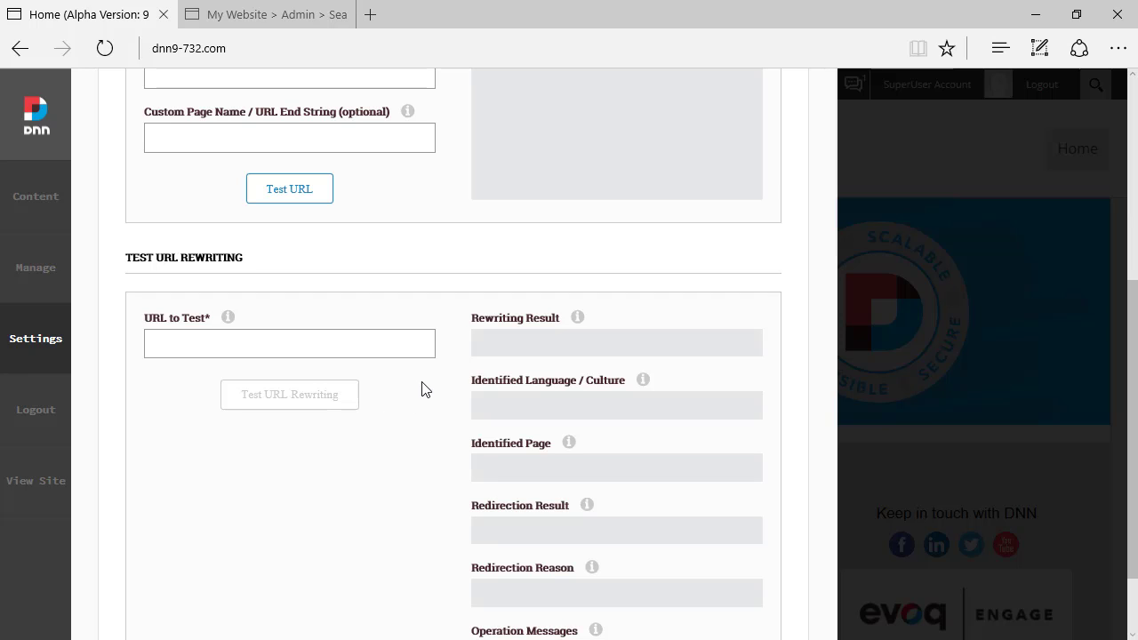
{"action": "scroll", "coordinate": [419, 447], "scroll_direction": "up", "scroll_amount": 1}
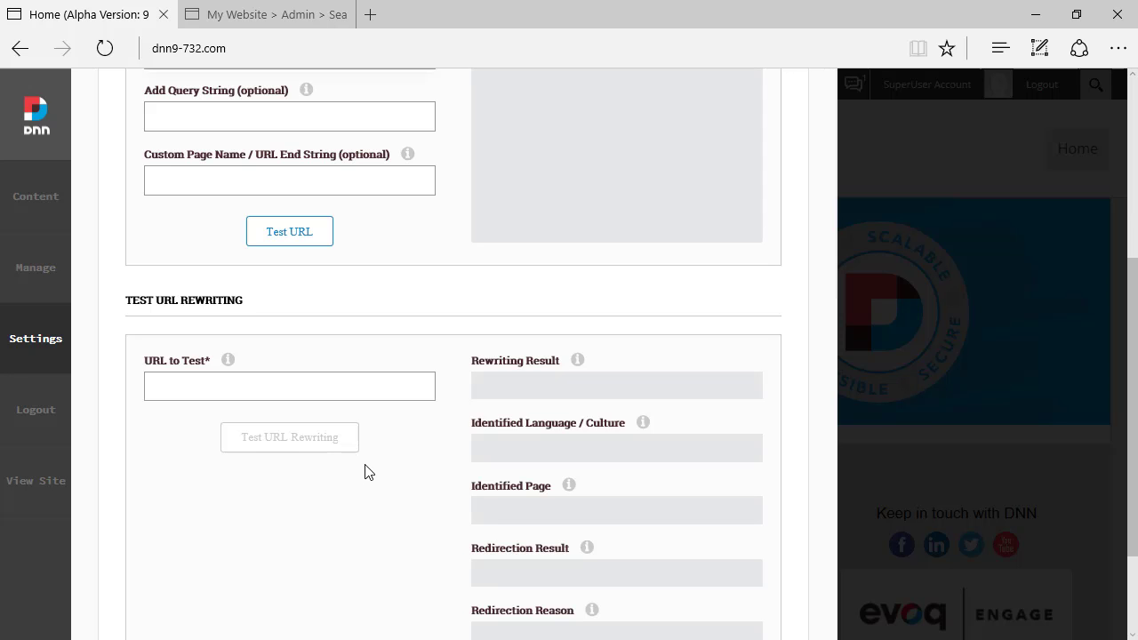
{"action": "scroll", "coordinate": [386, 383], "scroll_direction": "up", "scroll_amount": 4}
{"action": "left_click", "coordinate": [237, 49]}
{"action": "key", "text": "ctrl+c"}
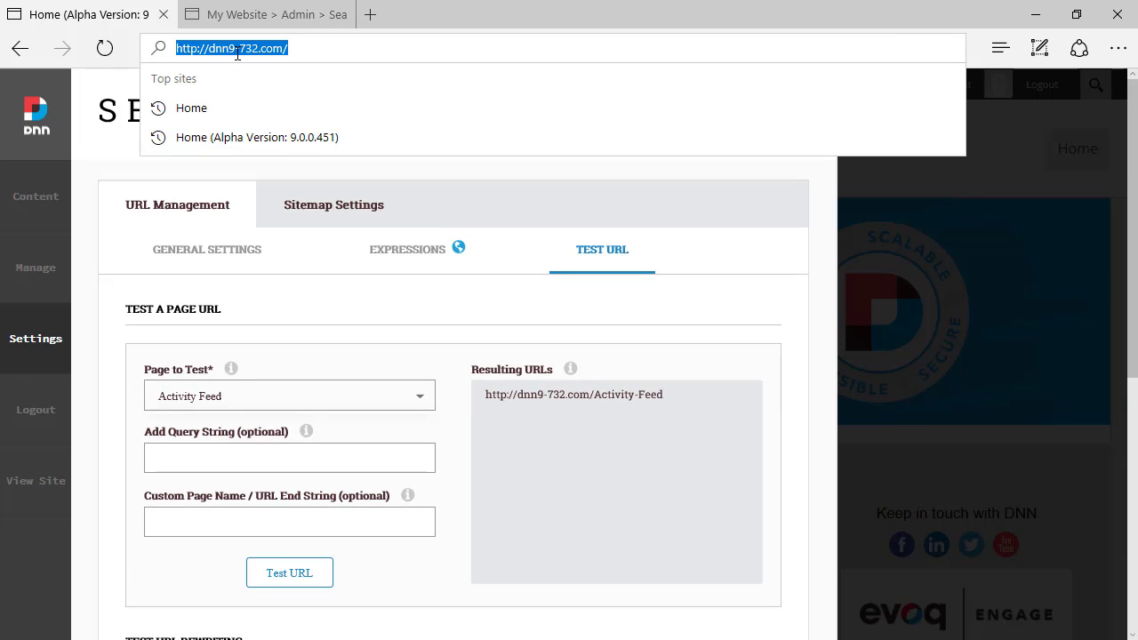
{"action": "scroll", "coordinate": [320, 356], "scroll_direction": "down", "scroll_amount": 3}
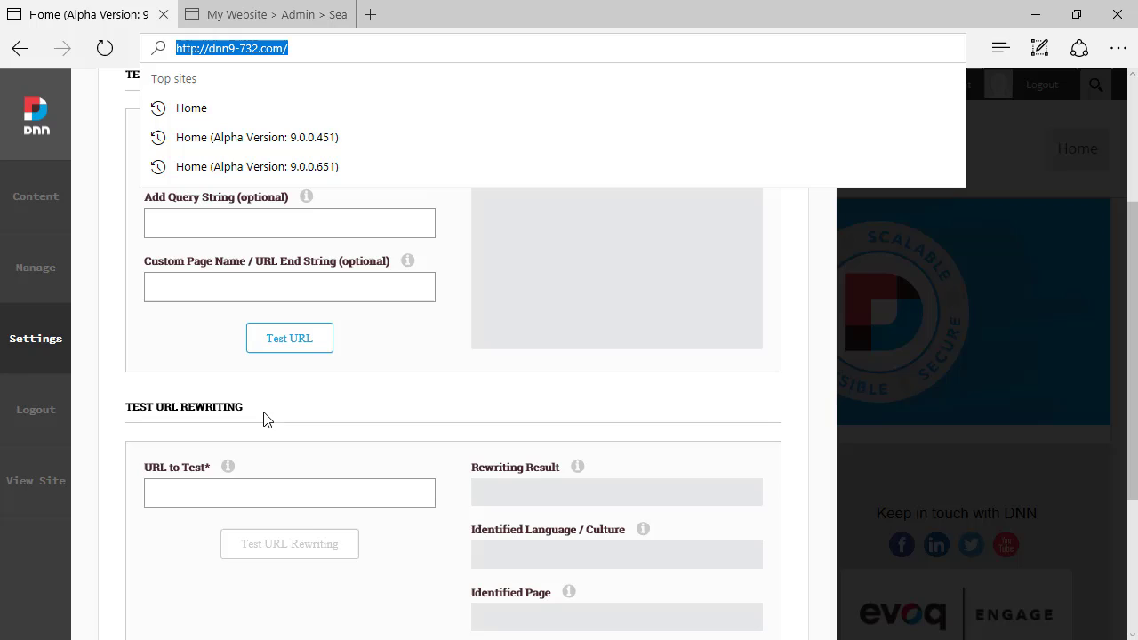
{"action": "left_click", "coordinate": [246, 494]}
{"action": "key", "text": "ctrl+v"}
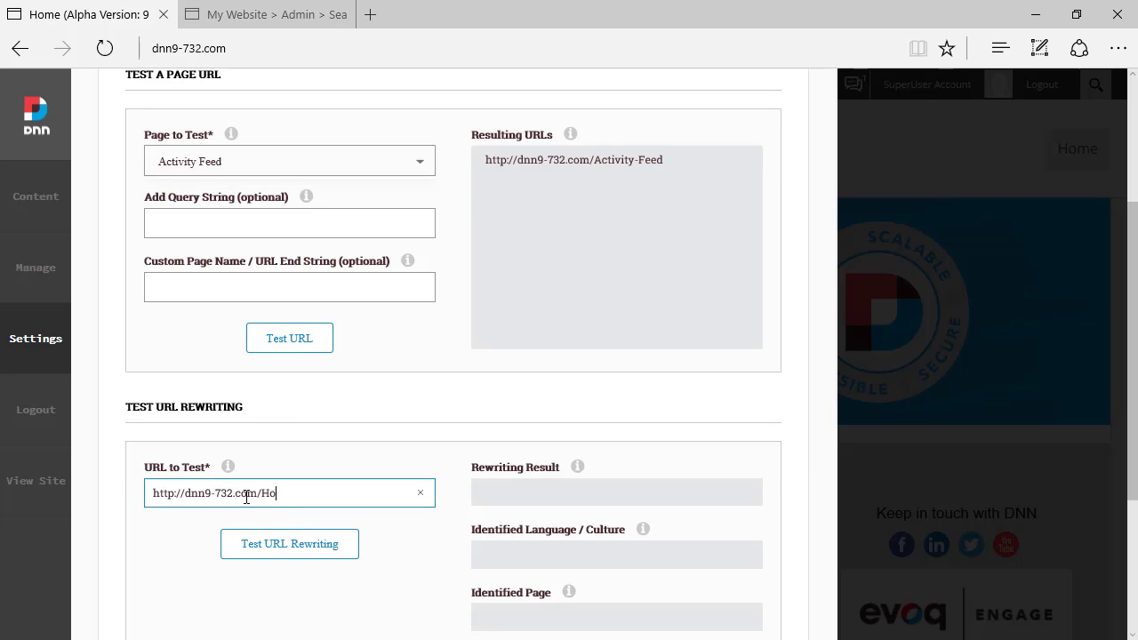
{"action": "left_click", "coordinate": [305, 542]}
{"action": "scroll", "coordinate": [599, 516], "scroll_direction": "down", "scroll_amount": 2}
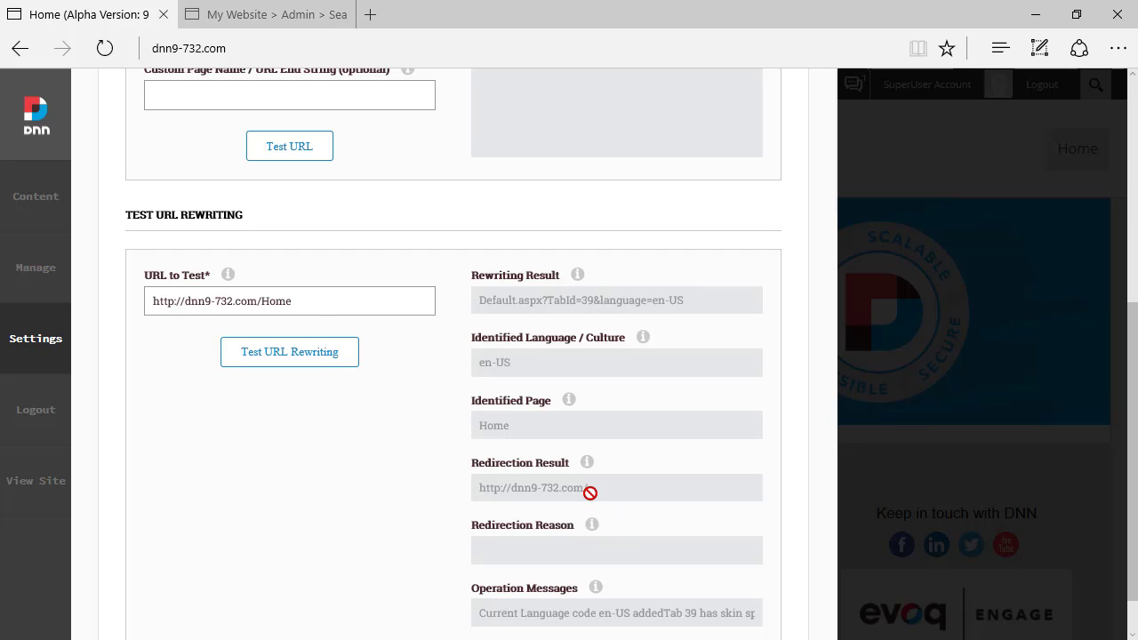
{"action": "scroll", "coordinate": [607, 491], "scroll_direction": "down", "scroll_amount": 1}
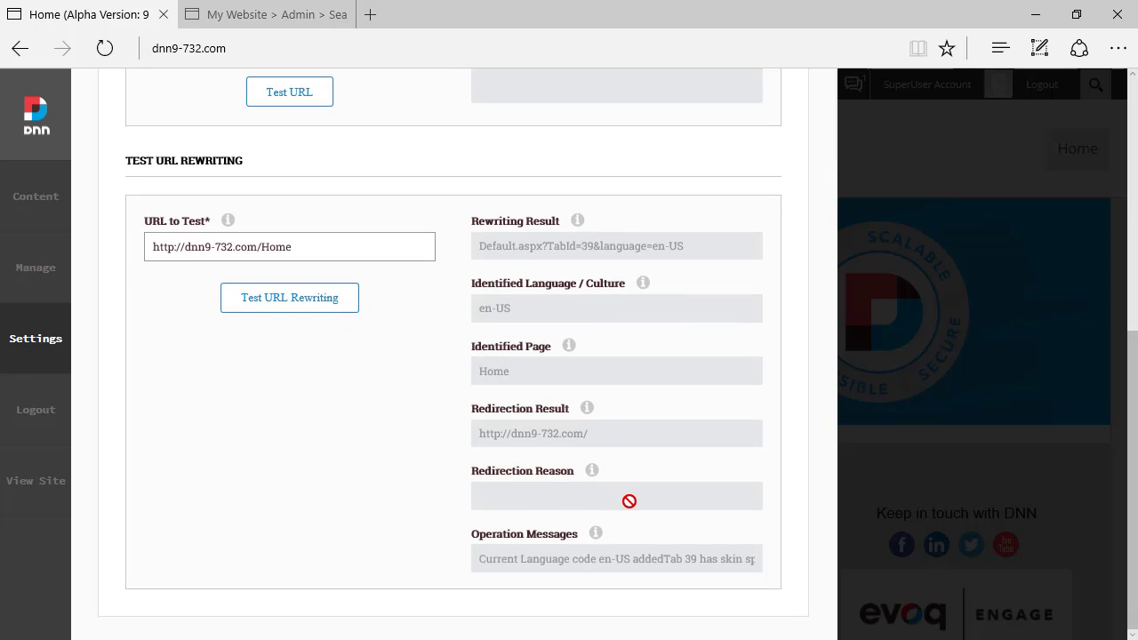
Examine the DNN 9 Sitemap Settings, including the sitemap providers and site submission options
{"action": "scroll", "coordinate": [523, 486], "scroll_direction": "up", "scroll_amount": 4}
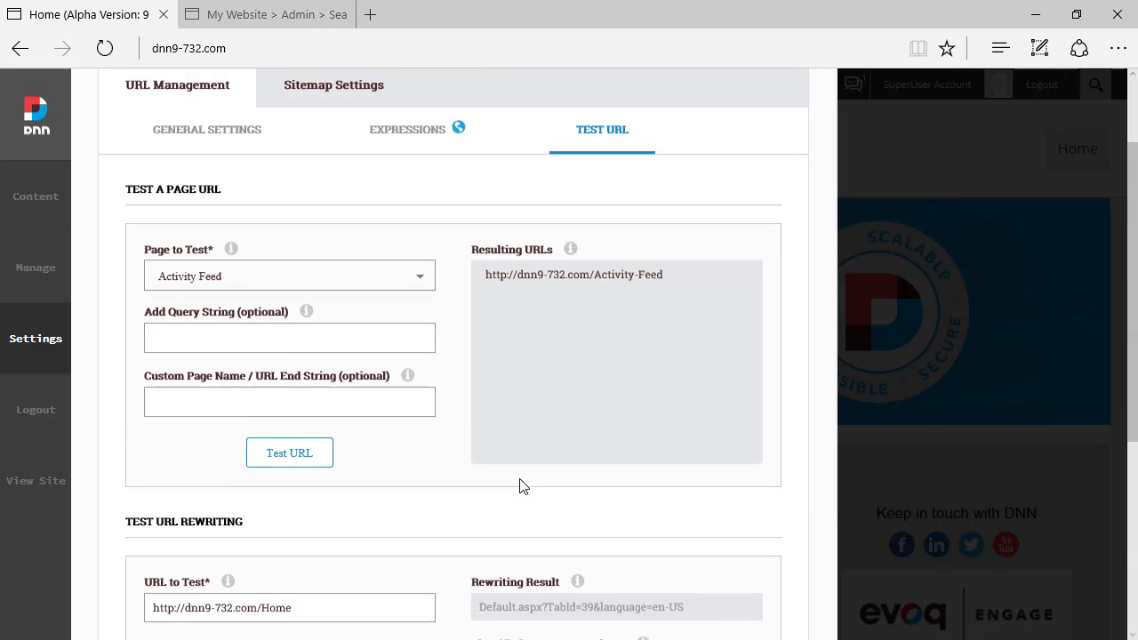
{"action": "scroll", "coordinate": [521, 485], "scroll_direction": "up", "scroll_amount": 2}
{"action": "left_click", "coordinate": [326, 213]}
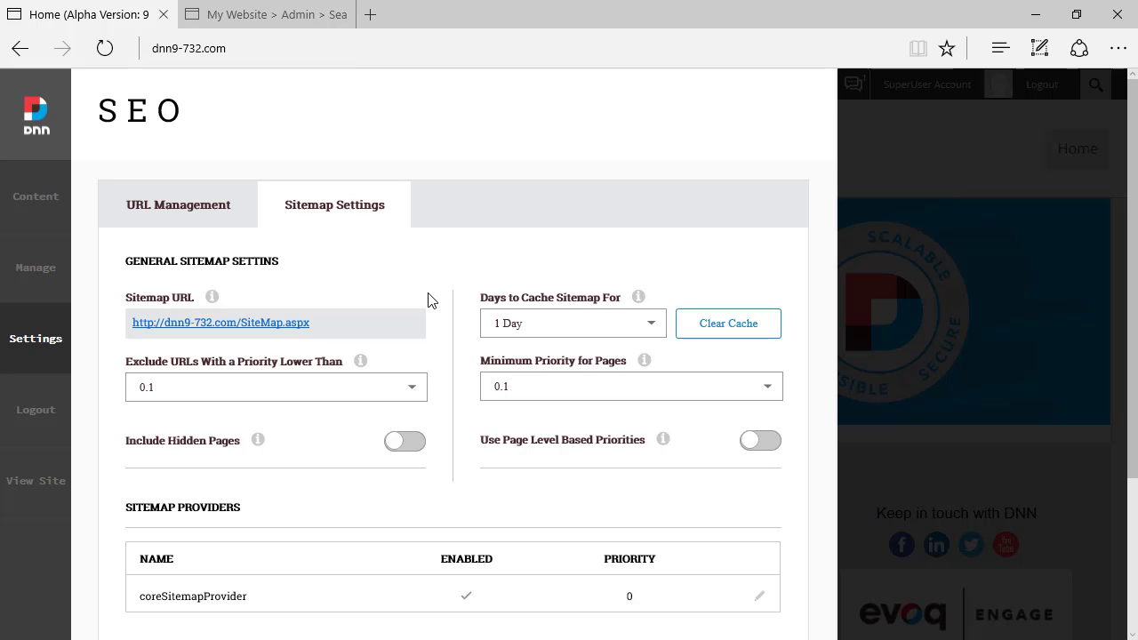
{"action": "scroll", "coordinate": [437, 326], "scroll_direction": "down", "scroll_amount": 3}
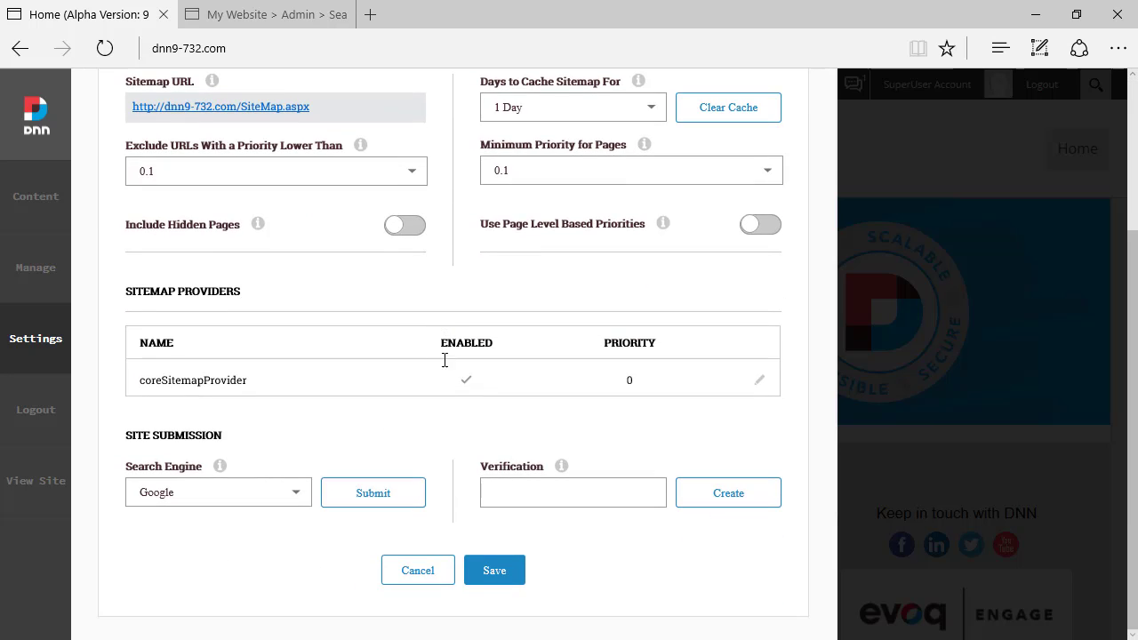
{"action": "left_click", "coordinate": [258, 15]}
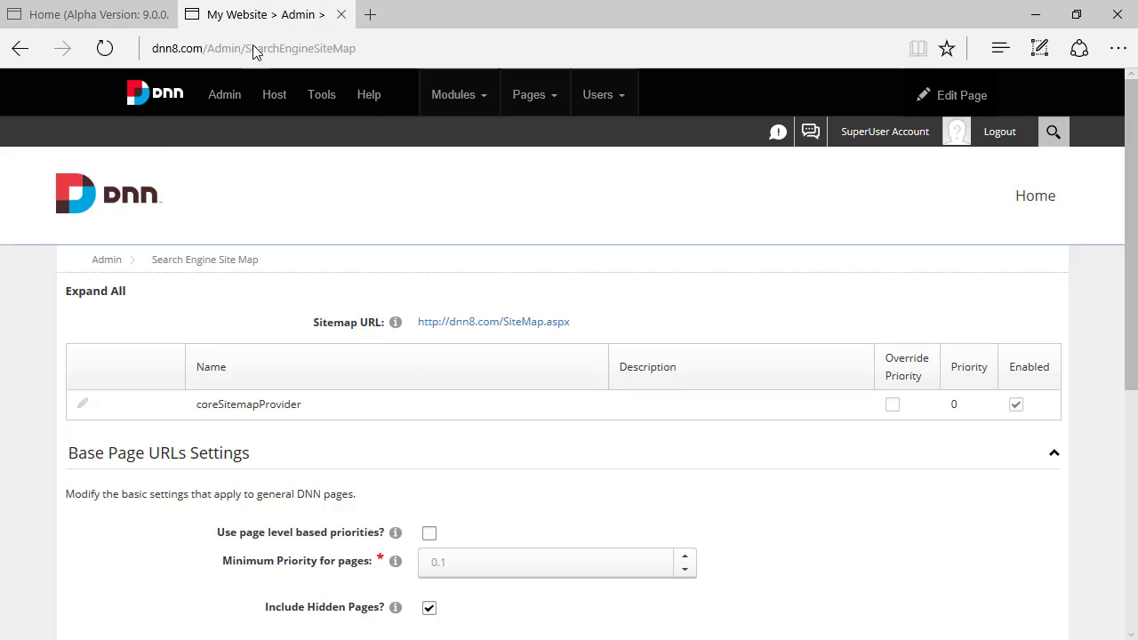
{"action": "key", "text": "ctrl+Tab"}
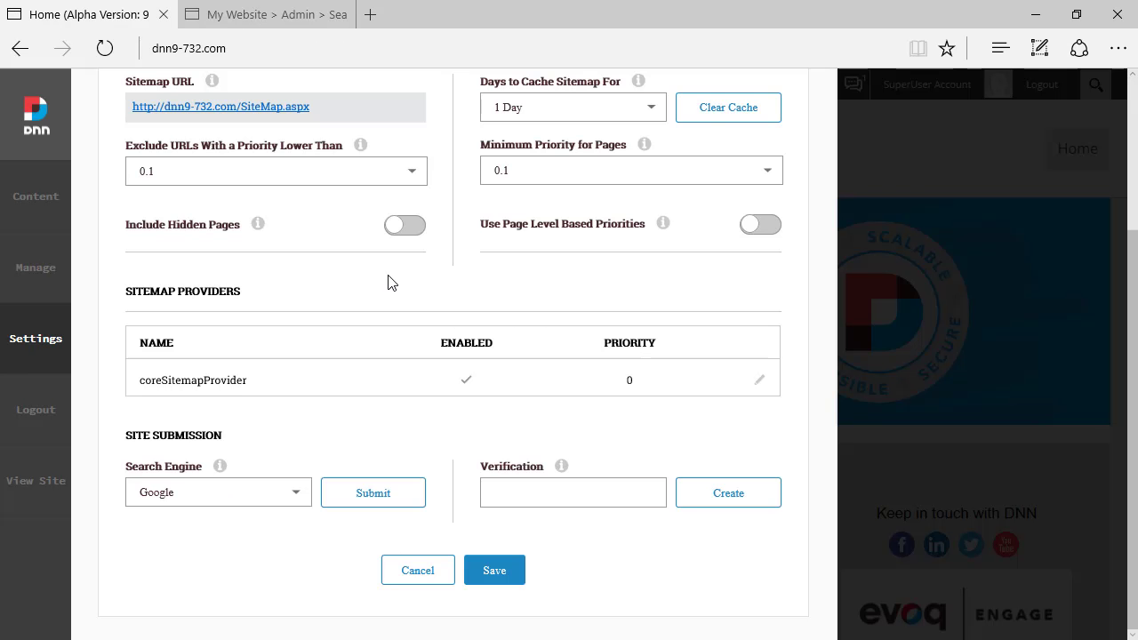
Review the DNN 8 Search Engine Site Map page for comparison, expanding Site Submission to inspect its search engine choices and Verification field
{"action": "left_click", "coordinate": [291, 15]}
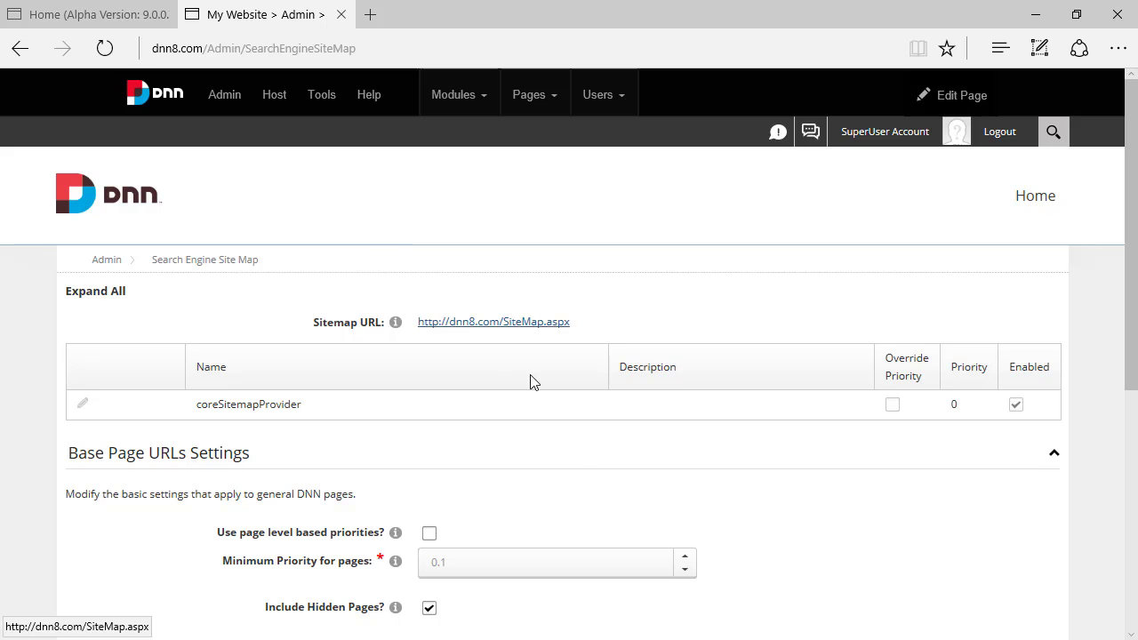
{"action": "scroll", "coordinate": [602, 557], "scroll_direction": "down", "scroll_amount": 1}
{"action": "scroll", "coordinate": [587, 533], "scroll_direction": "down", "scroll_amount": 3}
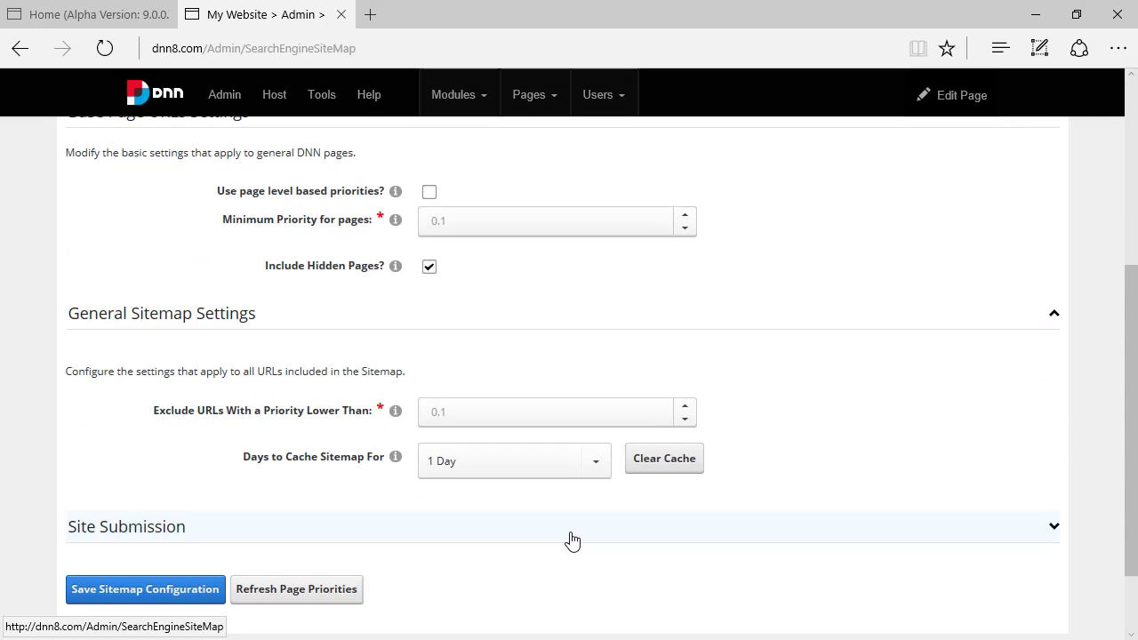
{"action": "left_click", "coordinate": [572, 539]}
{"action": "scroll", "coordinate": [579, 541], "scroll_direction": "down", "scroll_amount": 2}
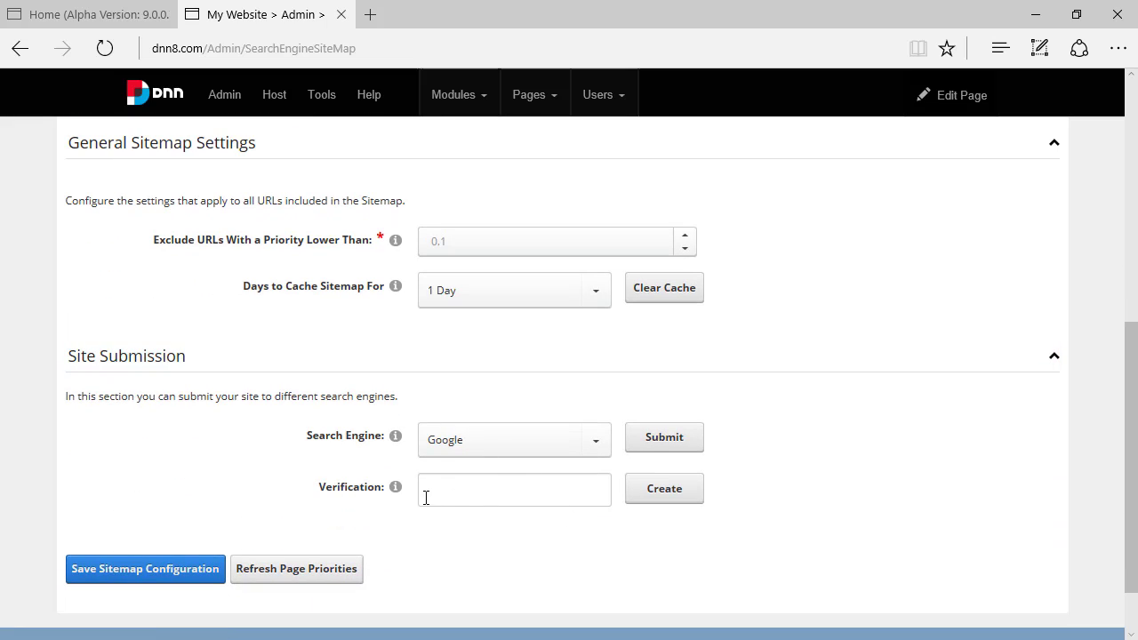
{"action": "left_click", "coordinate": [582, 440]}
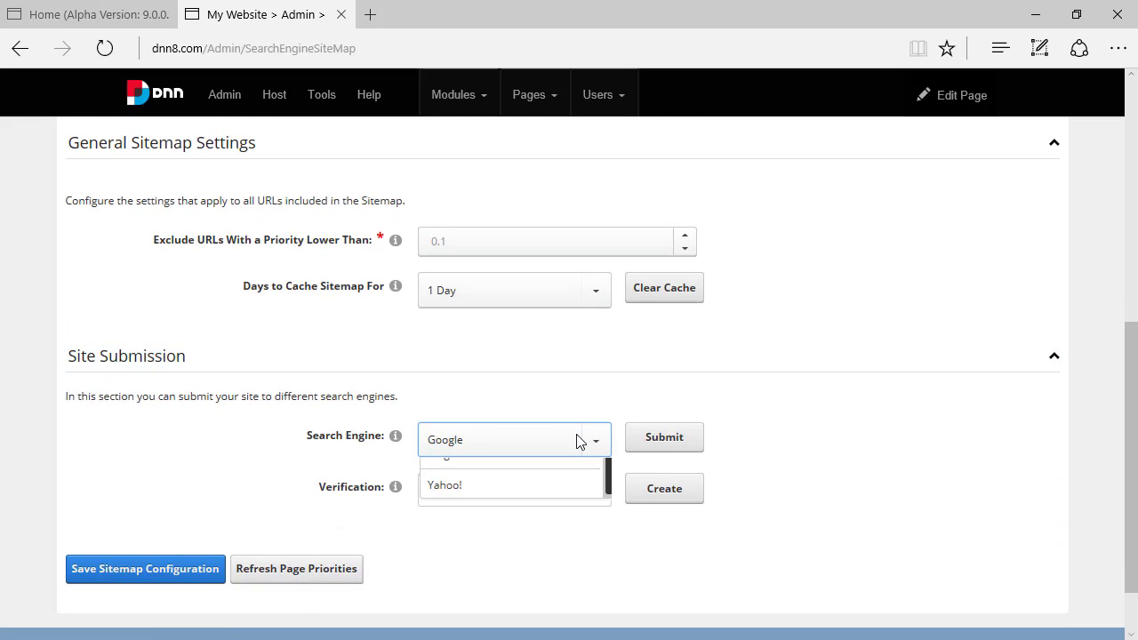
{"action": "left_click", "coordinate": [185, 506]}
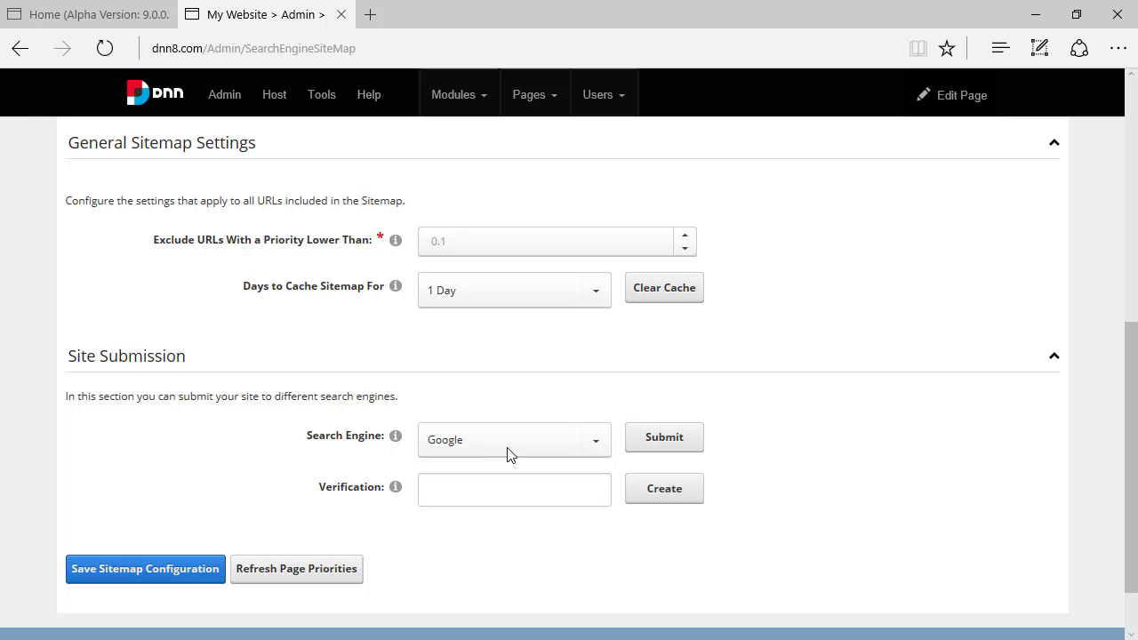
{"action": "left_click", "coordinate": [427, 488]}
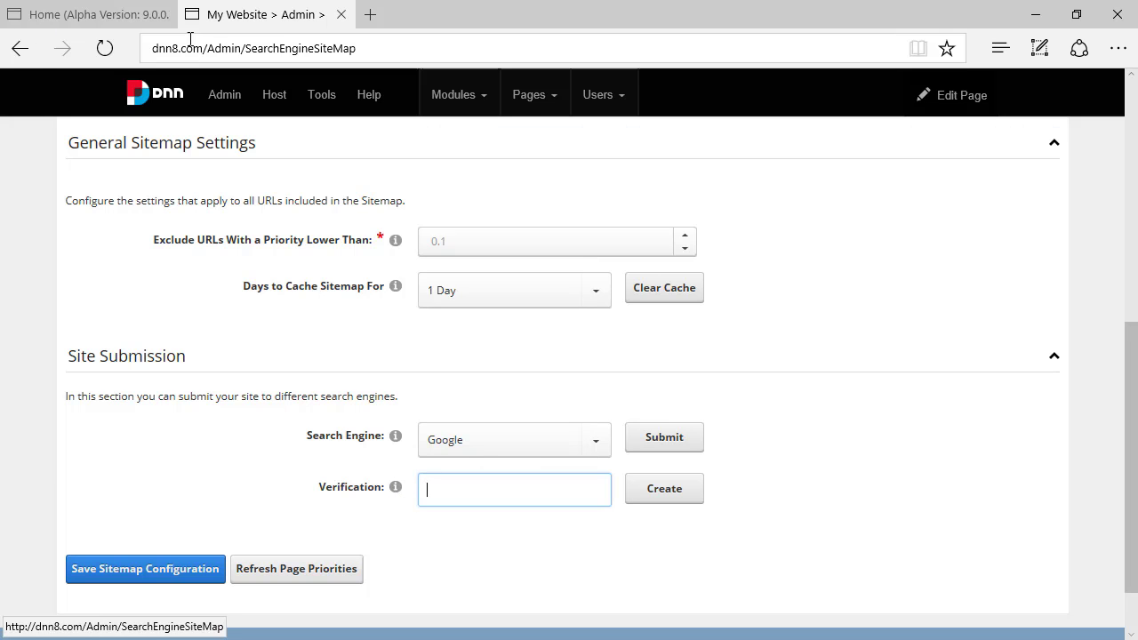
Return to the DNN 9 site, look over its sitemap settings again and reopen the SEO settings at URL Management
{"action": "left_click", "coordinate": [129, 14]}
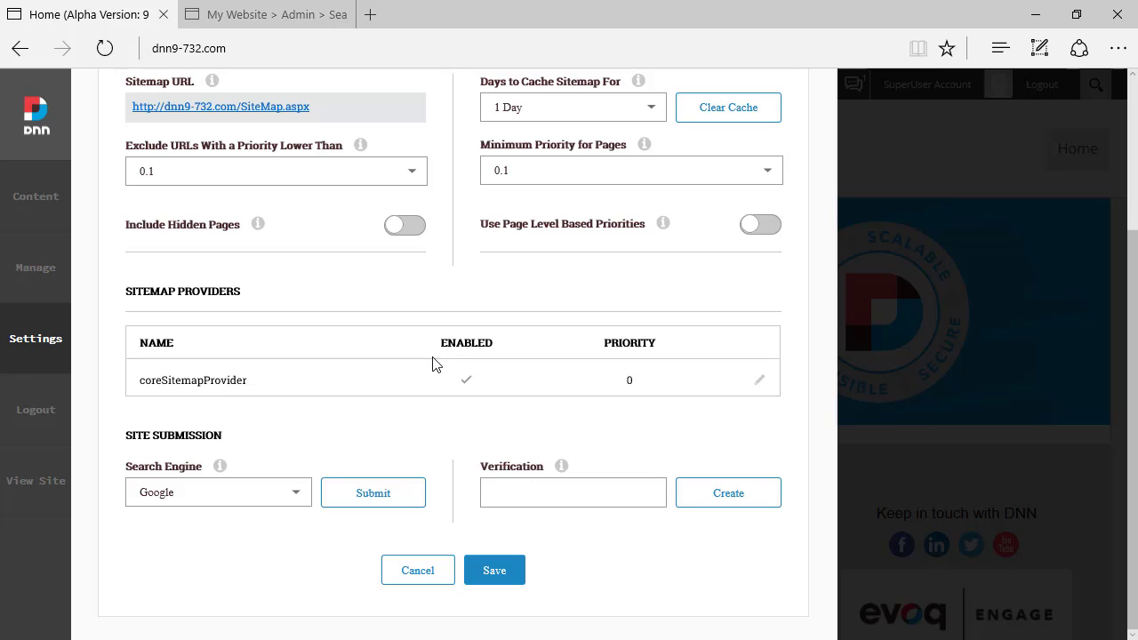
{"action": "scroll", "coordinate": [425, 419], "scroll_direction": "up", "scroll_amount": 3}
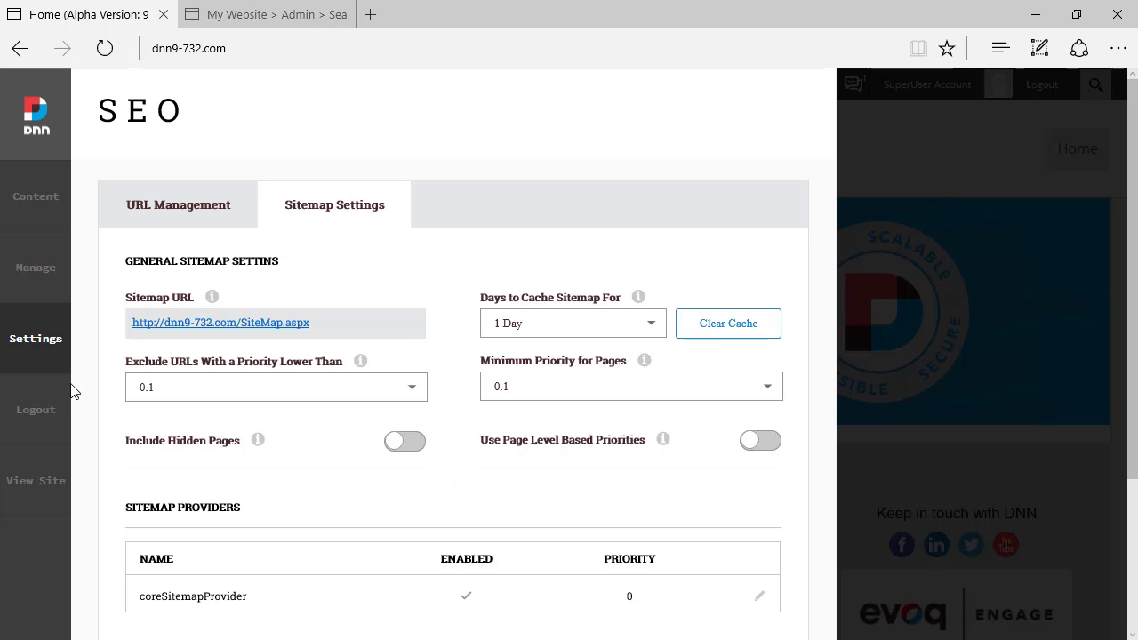
{"action": "mouse_move", "coordinate": [45, 356]}
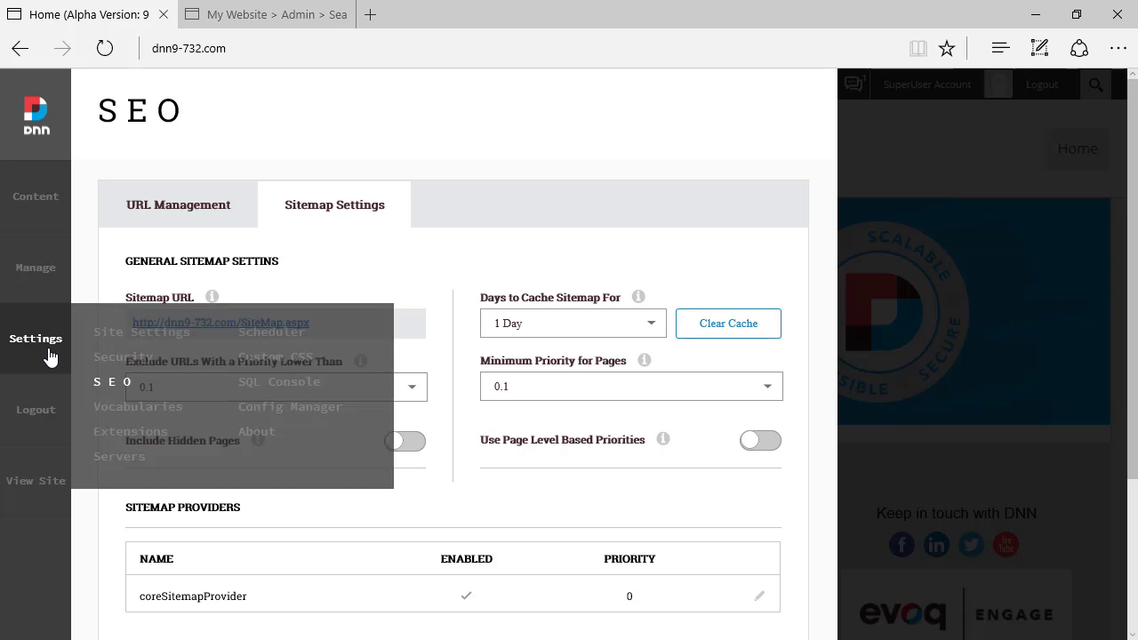
{"action": "left_click", "coordinate": [114, 384]}
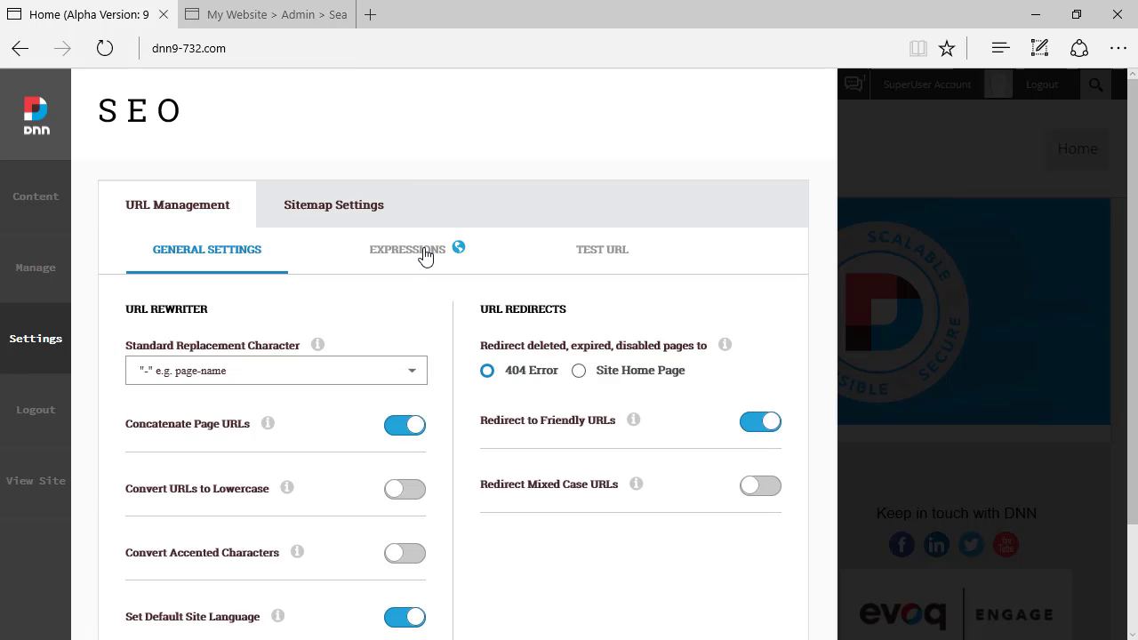